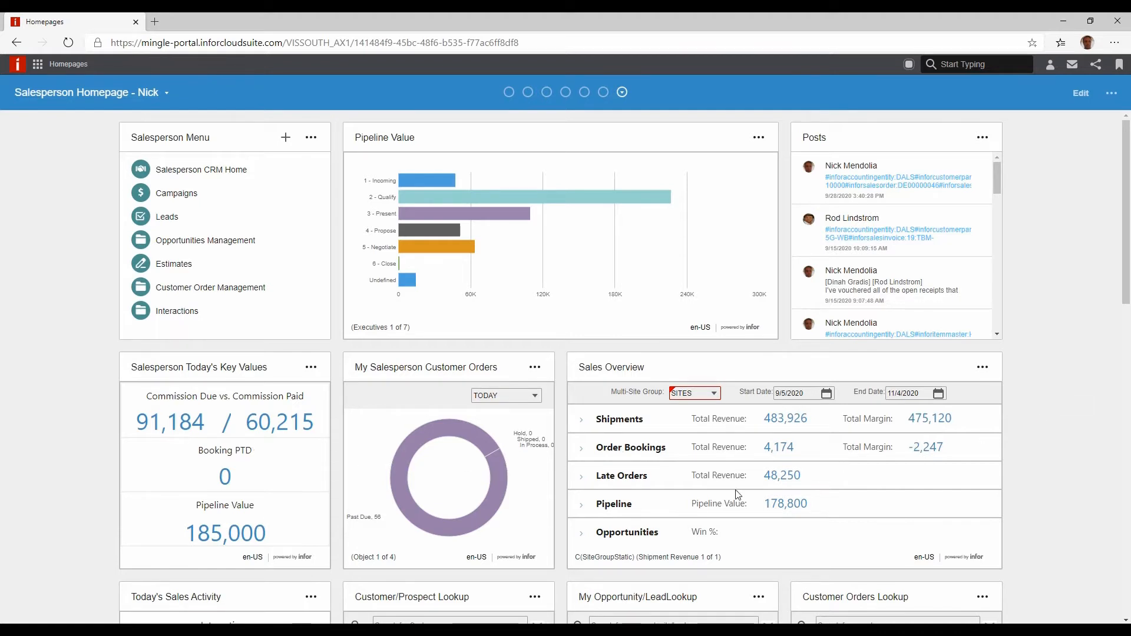
Filter the homepage's CloudSuite Industrial Analytics dashboard to 2017 from the Revenue Over Time chart.
{"action": "left_click_drag", "start_coordinate": [1126, 246], "coordinate": [1126, 490]}
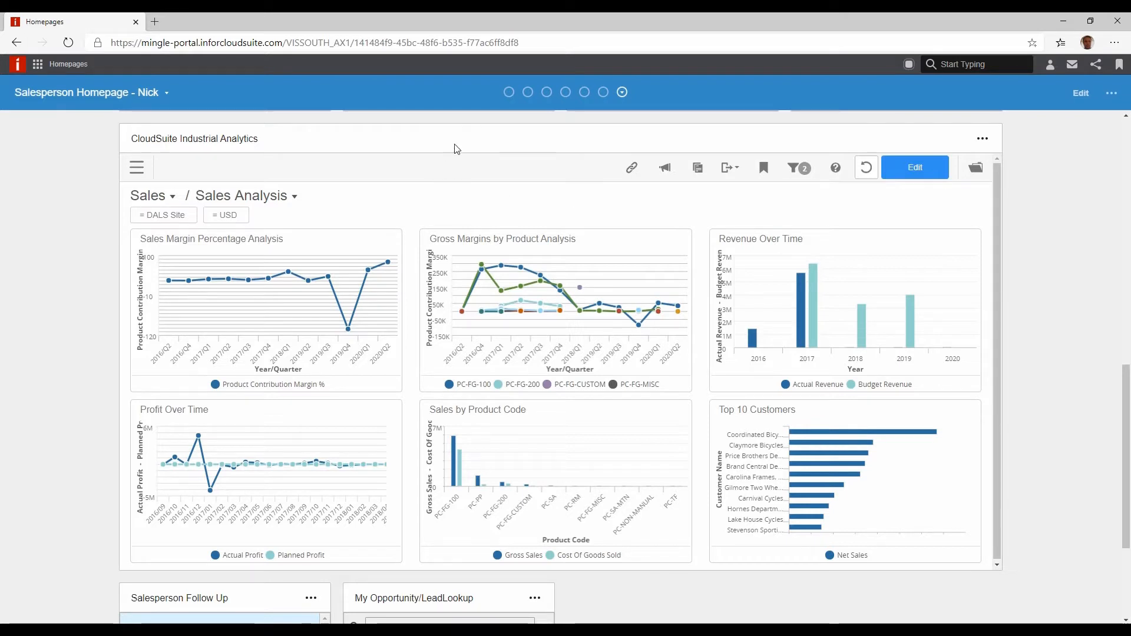
{"action": "left_click", "coordinate": [792, 258]}
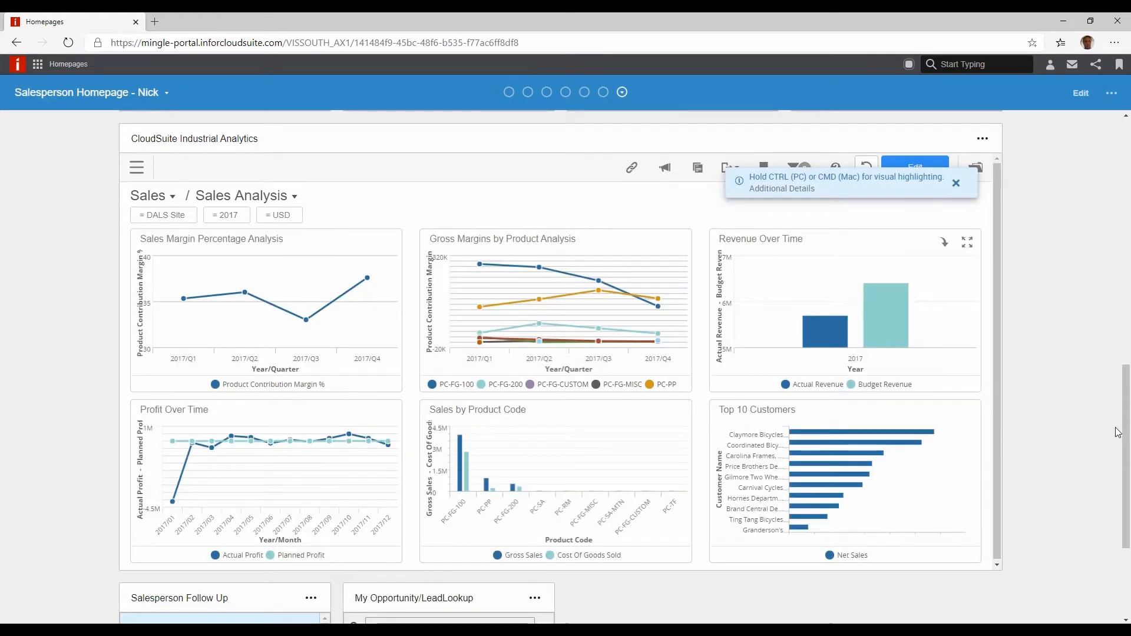
{"action": "left_click_drag", "start_coordinate": [1125, 438], "coordinate": [1120, 192]}
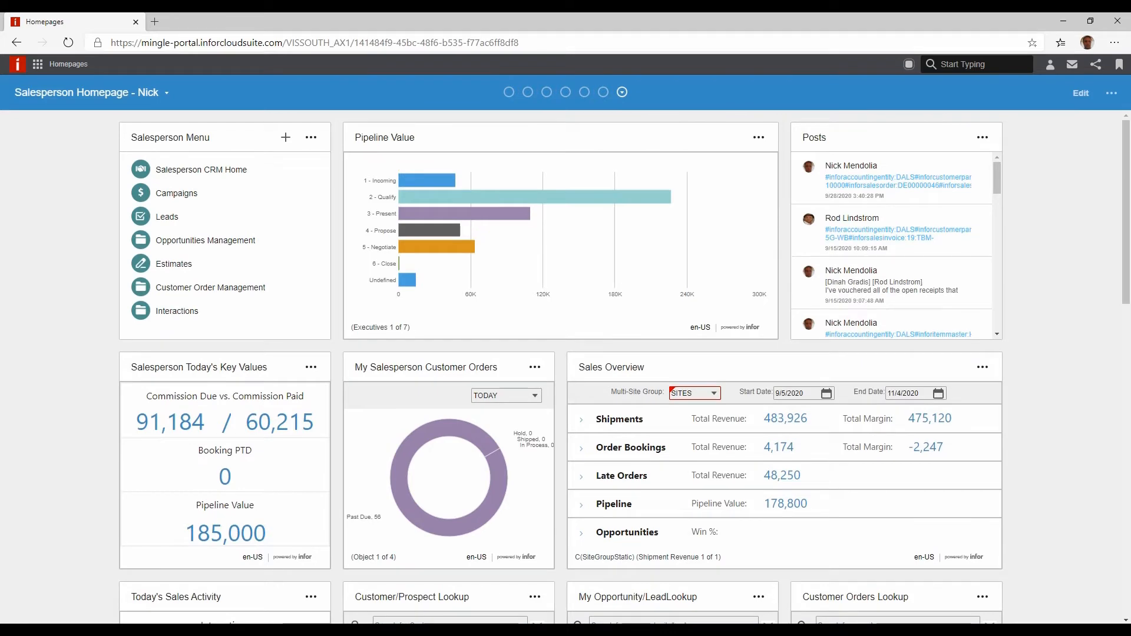
Switch to Outlook, view the Infor CloudSuite commands, and keep Opportunity as the interaction's reference type.
{"action": "mouse_move", "coordinate": [337, 629]}
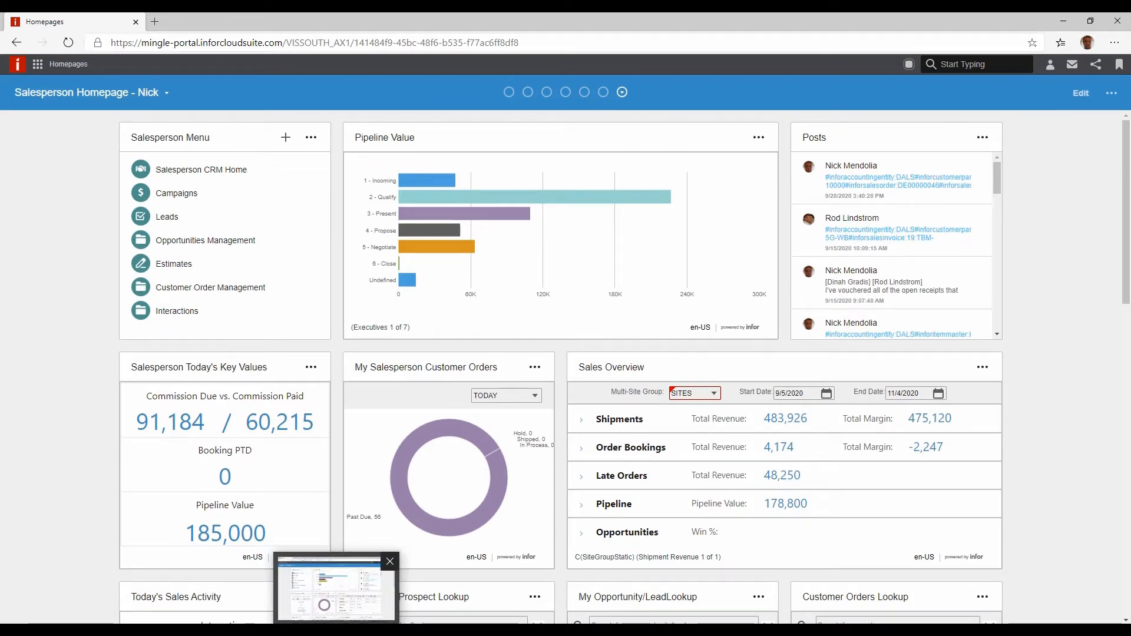
{"action": "left_click", "coordinate": [336, 629]}
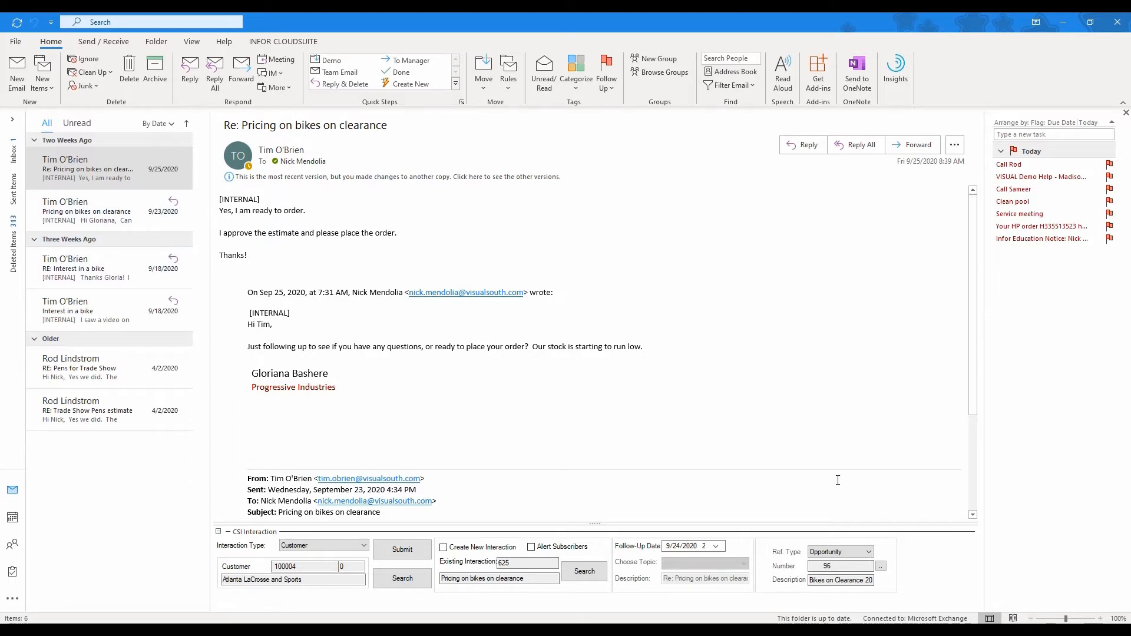
{"action": "left_click", "coordinate": [288, 43]}
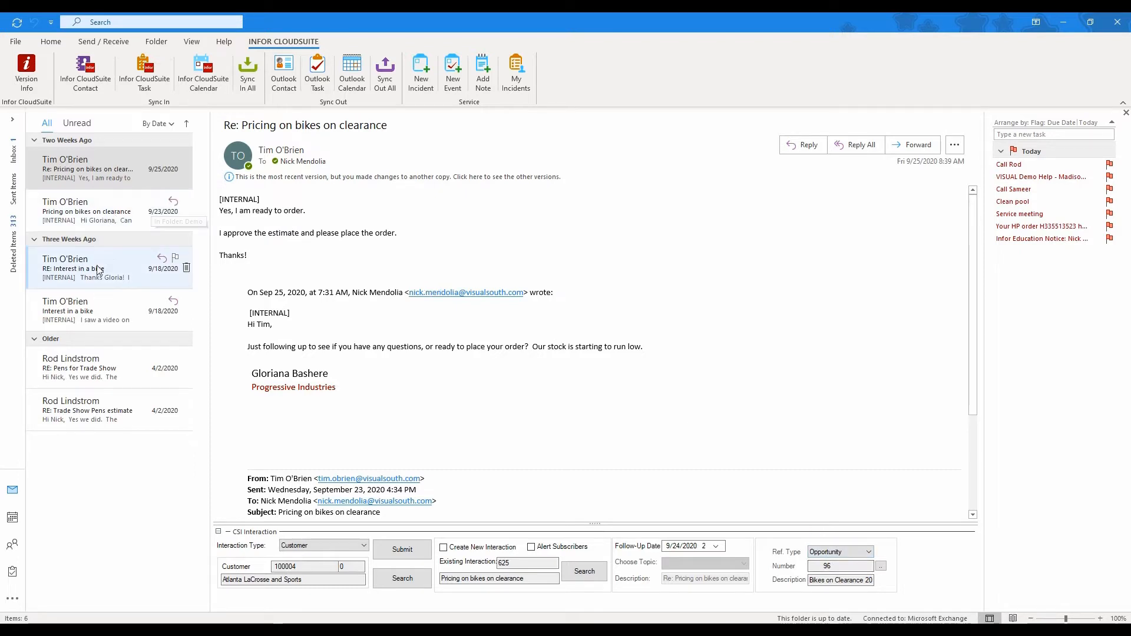
{"action": "left_click", "coordinate": [870, 552]}
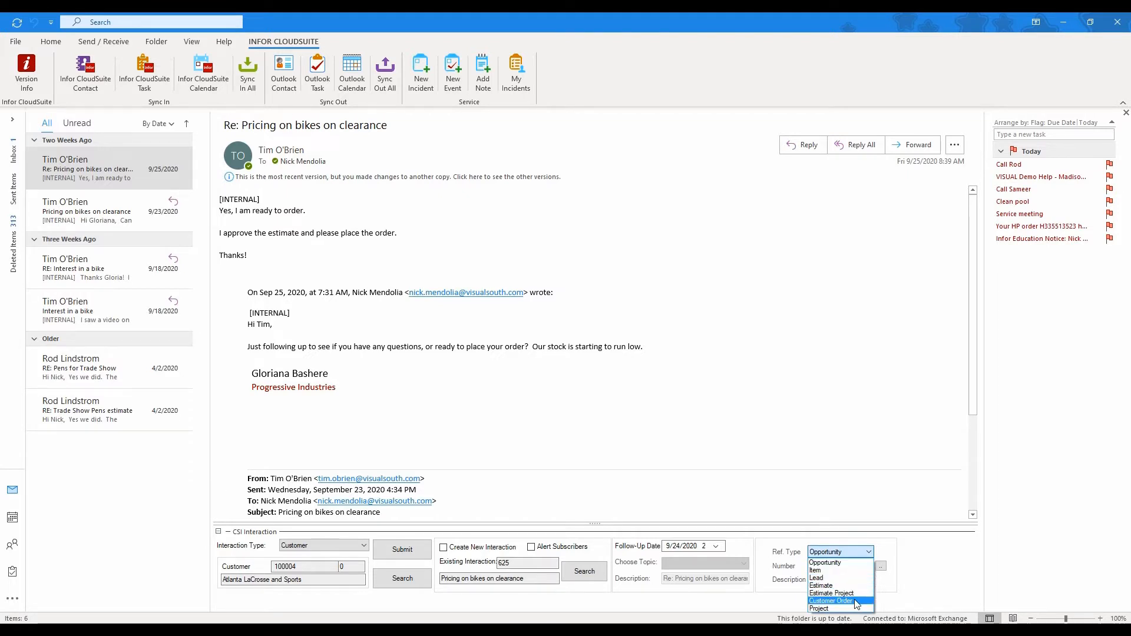
{"action": "left_click", "coordinate": [825, 563]}
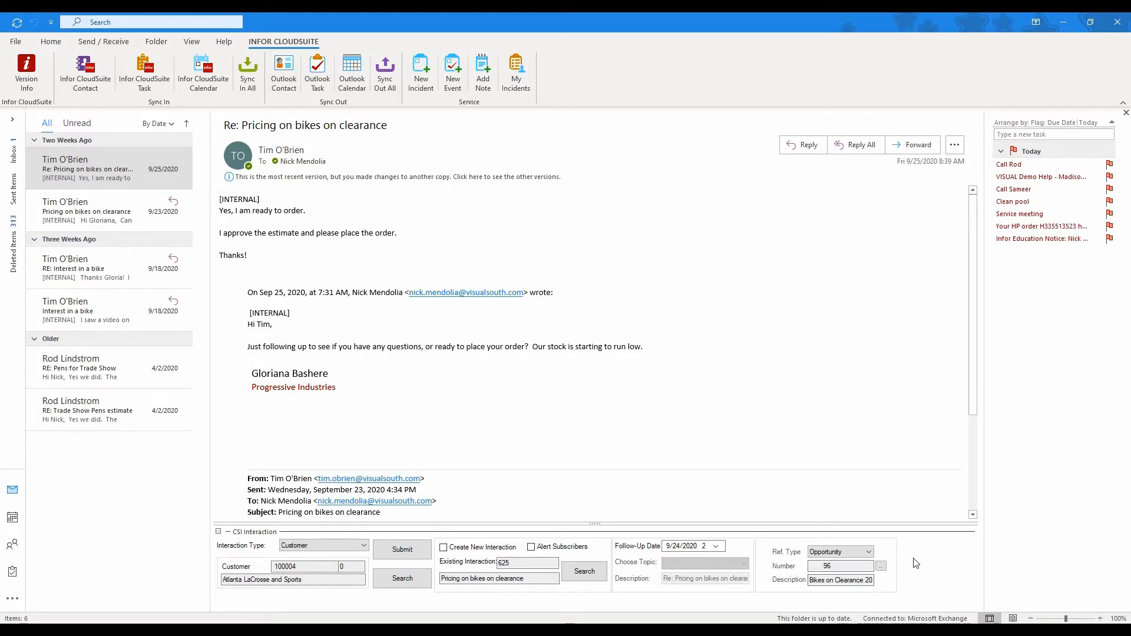
Open the email "Re: Pricing on bikes on clearance" and view the customer's 9/25/2020 order and interaction entries 2 and 4.
{"action": "left_click", "coordinate": [128, 178]}
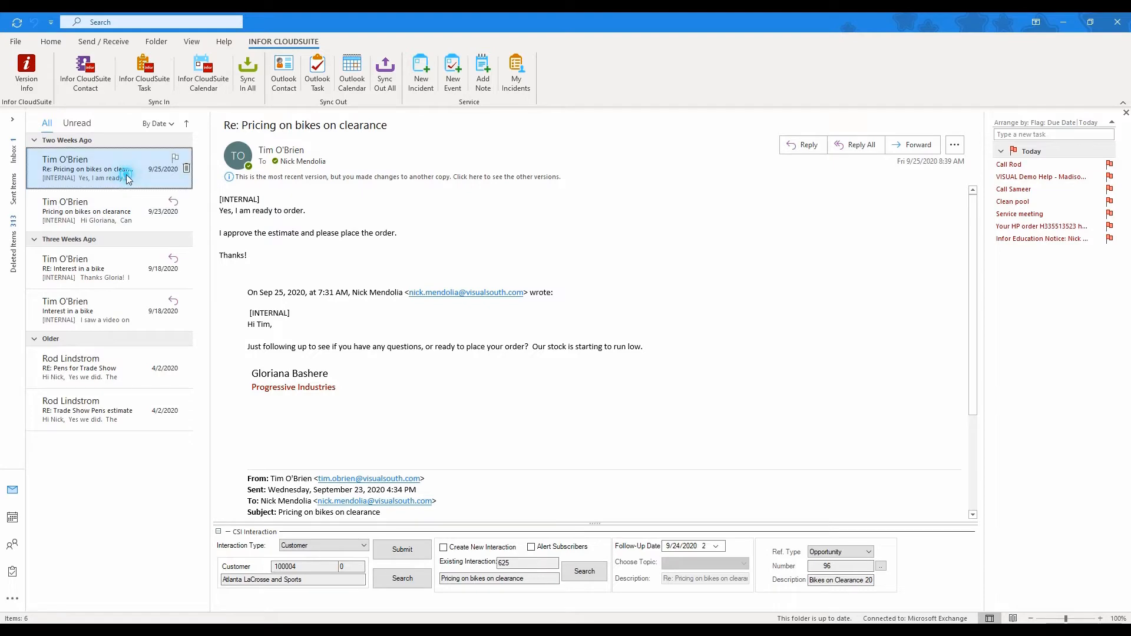
{"action": "double_click", "coordinate": [127, 178]}
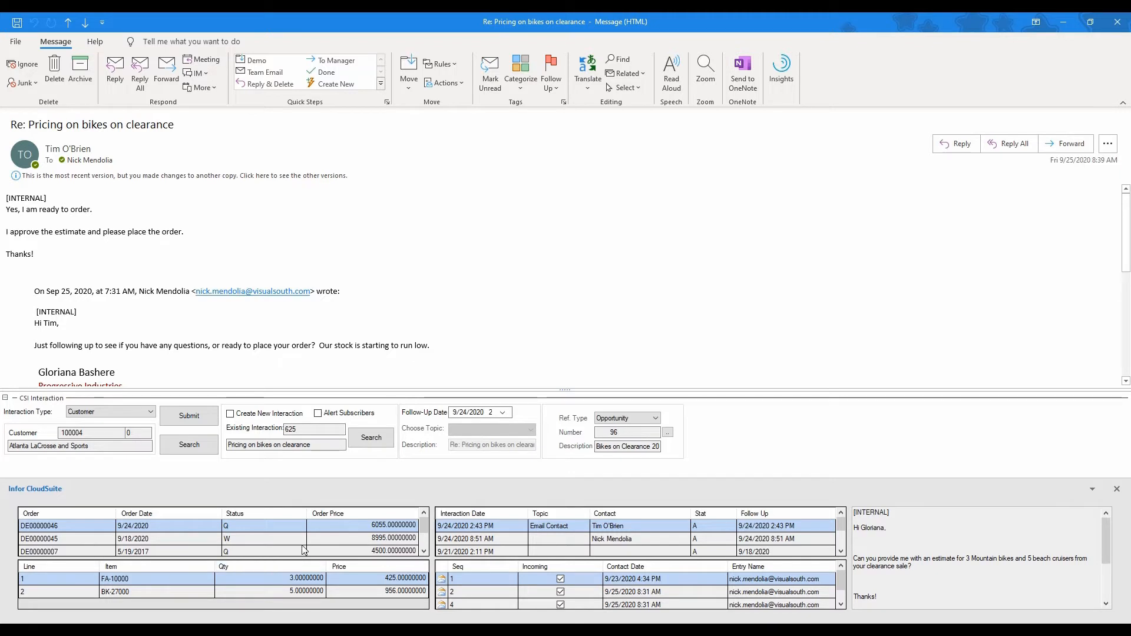
{"action": "left_click", "coordinate": [427, 537]}
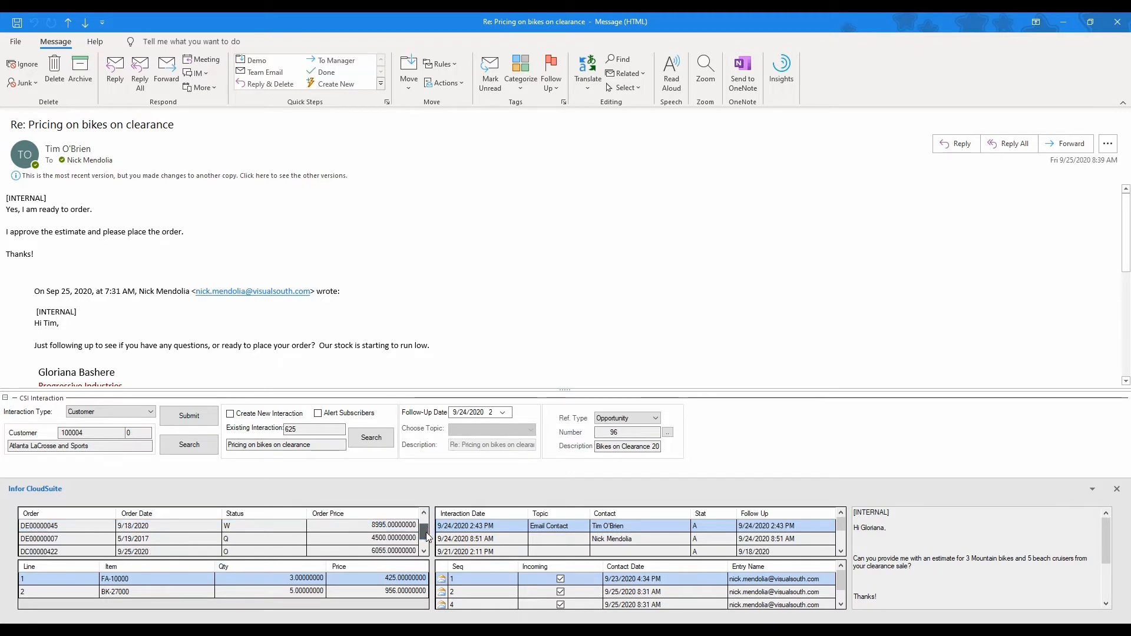
{"action": "left_click", "coordinate": [428, 537]}
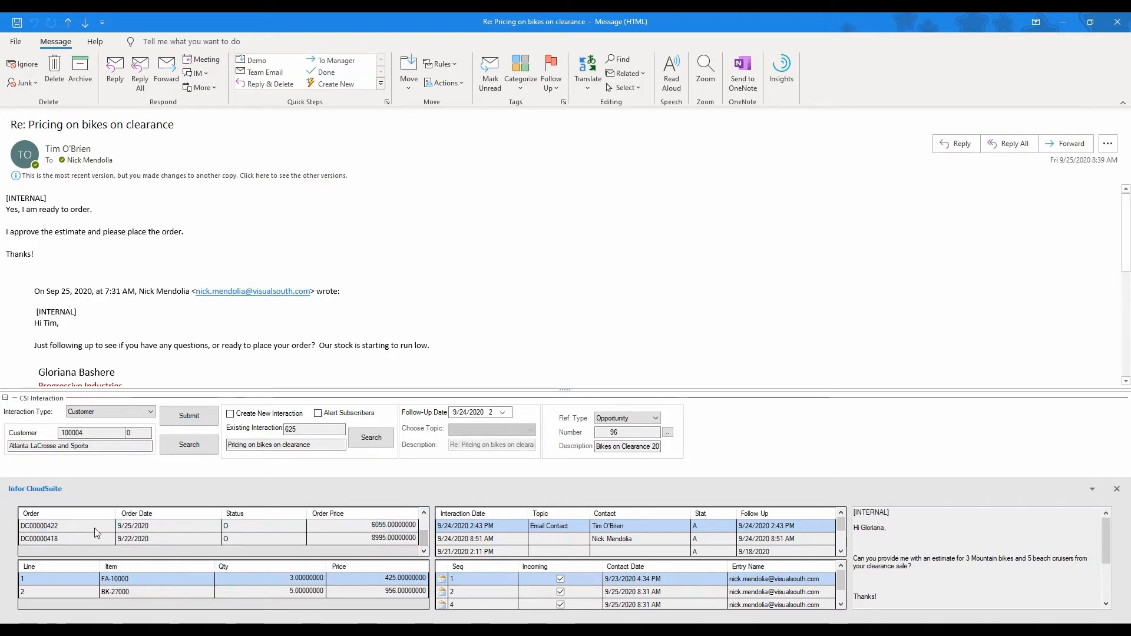
{"action": "left_click", "coordinate": [80, 525]}
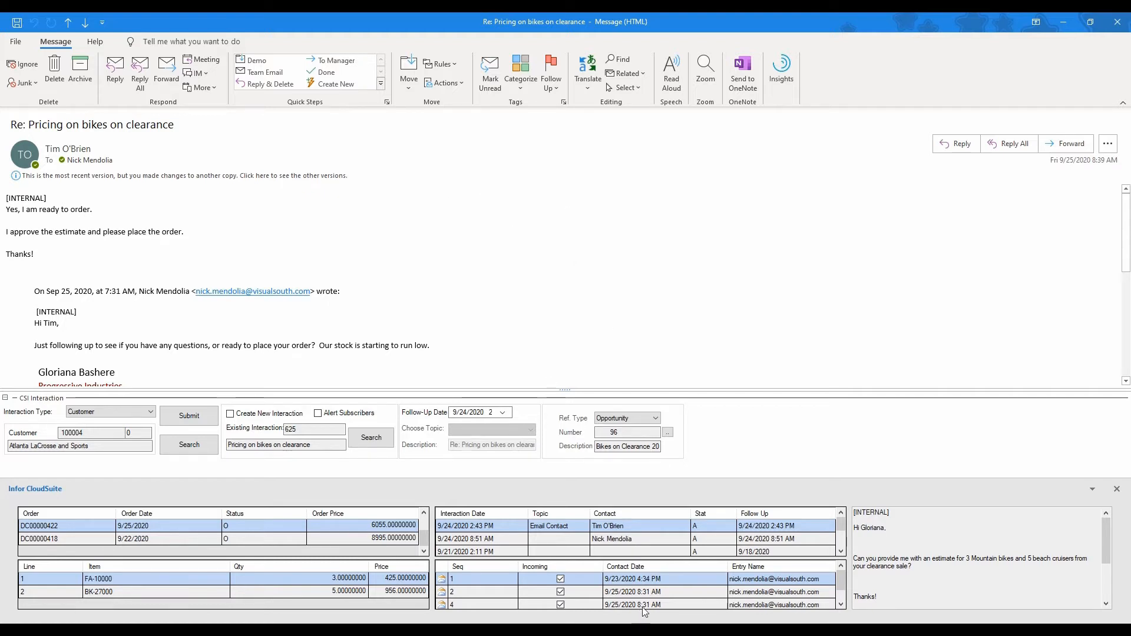
{"action": "left_click", "coordinate": [526, 591]}
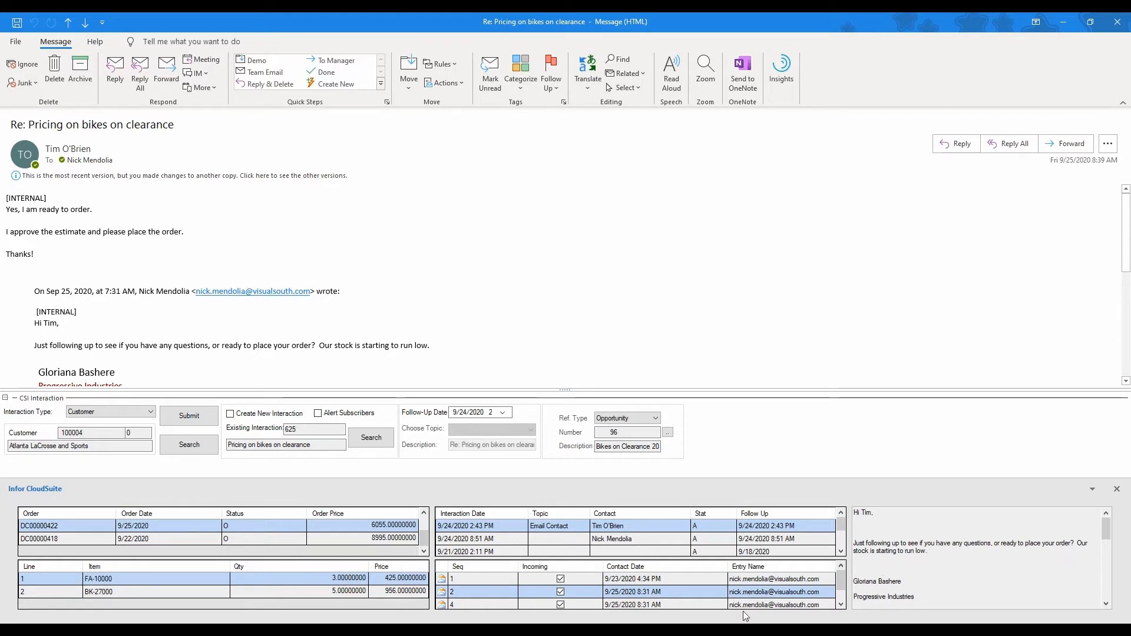
{"action": "left_click", "coordinate": [523, 603]}
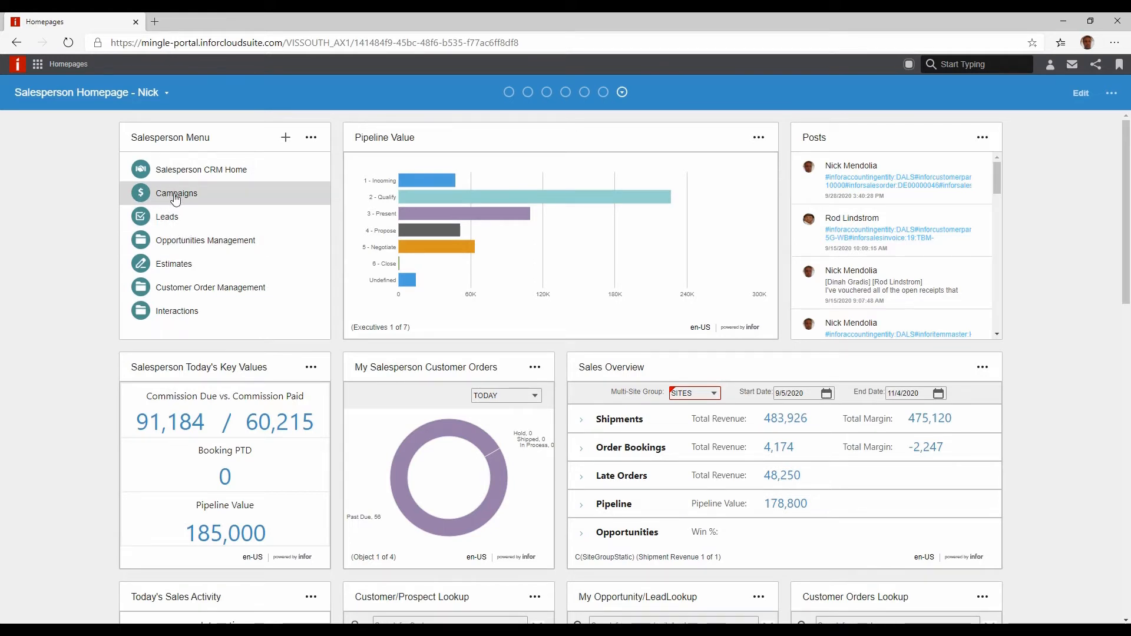
Open the Bikes on Clearance 2020 opportunity from the CloudSuite salesperson homepage and view its tasks.
{"action": "left_click", "coordinate": [182, 241]}
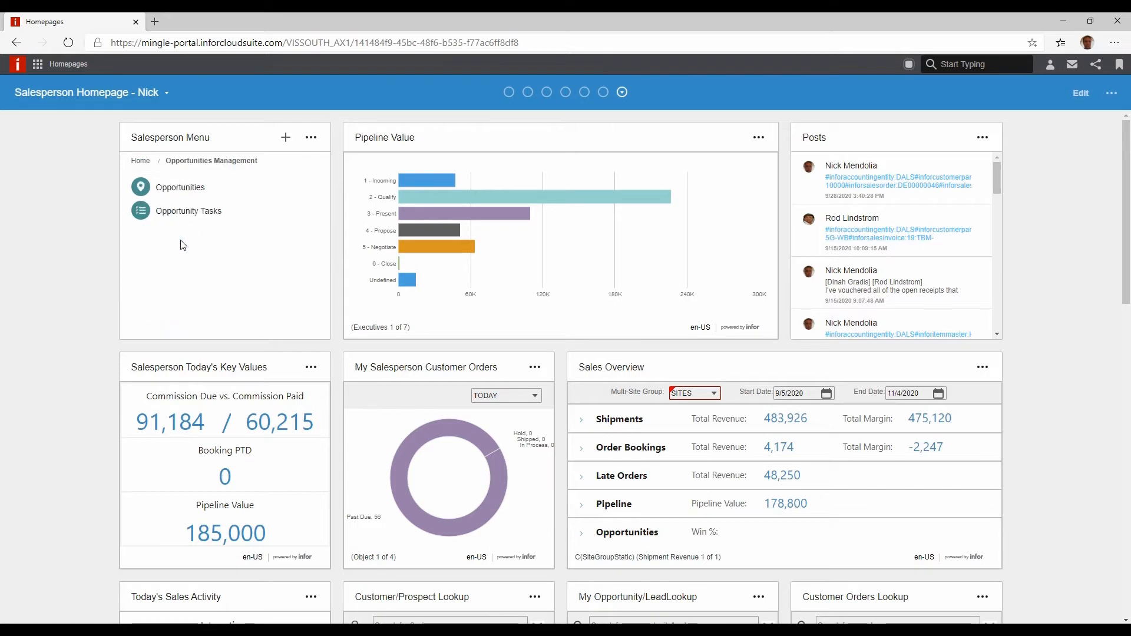
{"action": "left_click", "coordinate": [182, 196]}
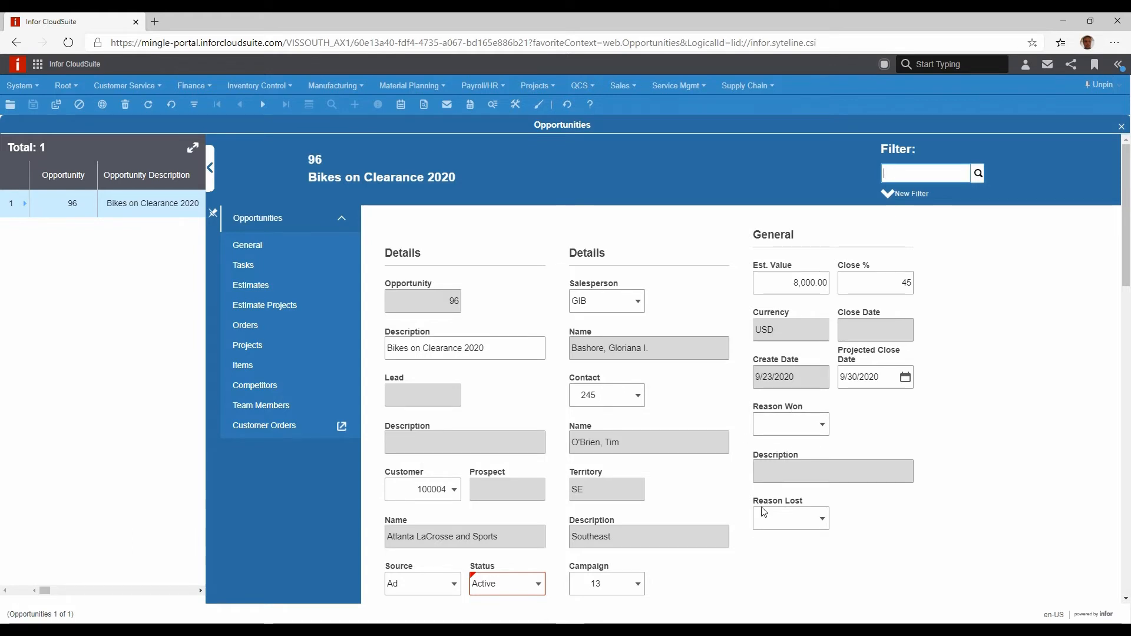
{"action": "left_click", "coordinate": [243, 264]}
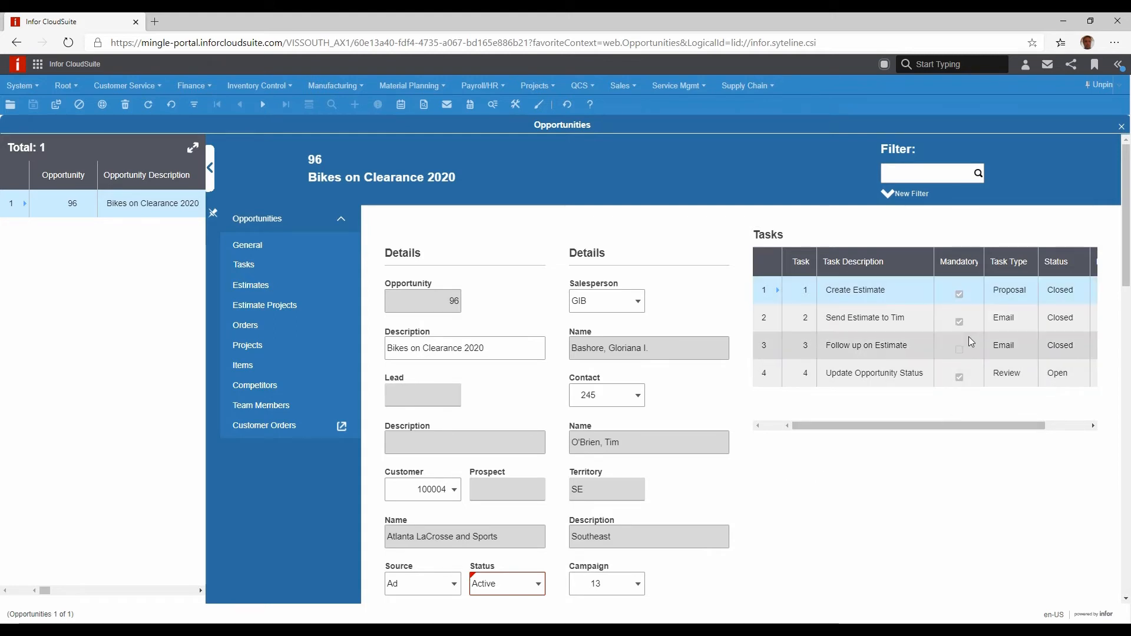
{"action": "mouse_move", "coordinate": [967, 425]}
{"action": "left_mouse_down"}
{"action": "mouse_move", "coordinate": [1011, 426]}
{"action": "mouse_move", "coordinate": [968, 427]}
{"action": "left_mouse_up"}
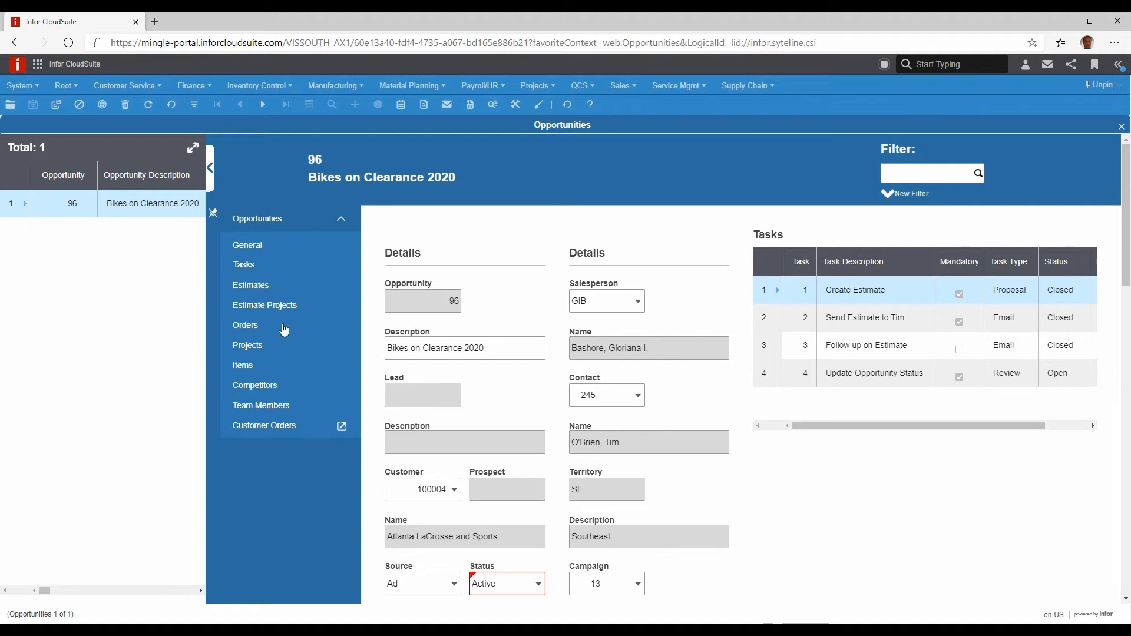
View the estimates, orders and items linked to the Bikes on Clearance 2020 opportunity.
{"action": "left_click", "coordinate": [257, 286]}
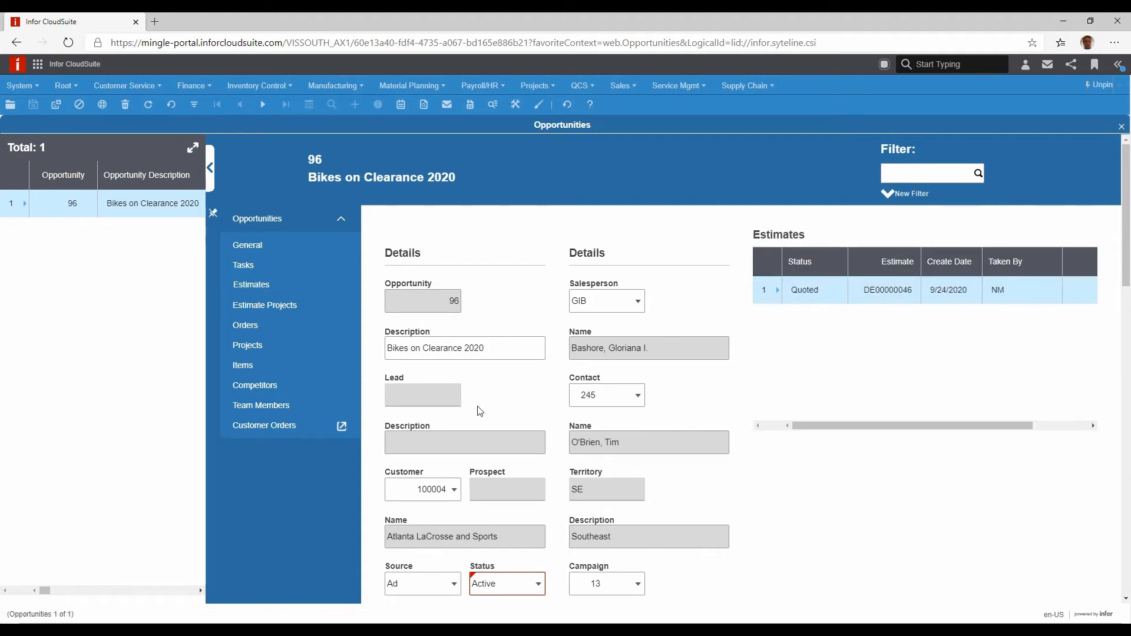
{"action": "left_click", "coordinate": [245, 325]}
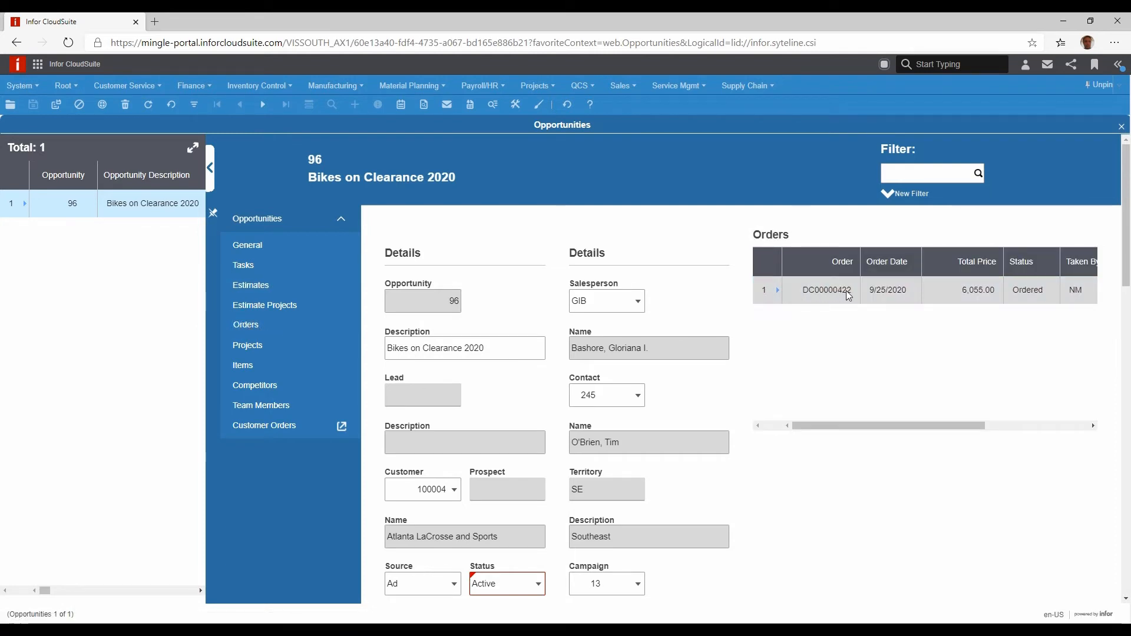
{"action": "left_click", "coordinate": [244, 368]}
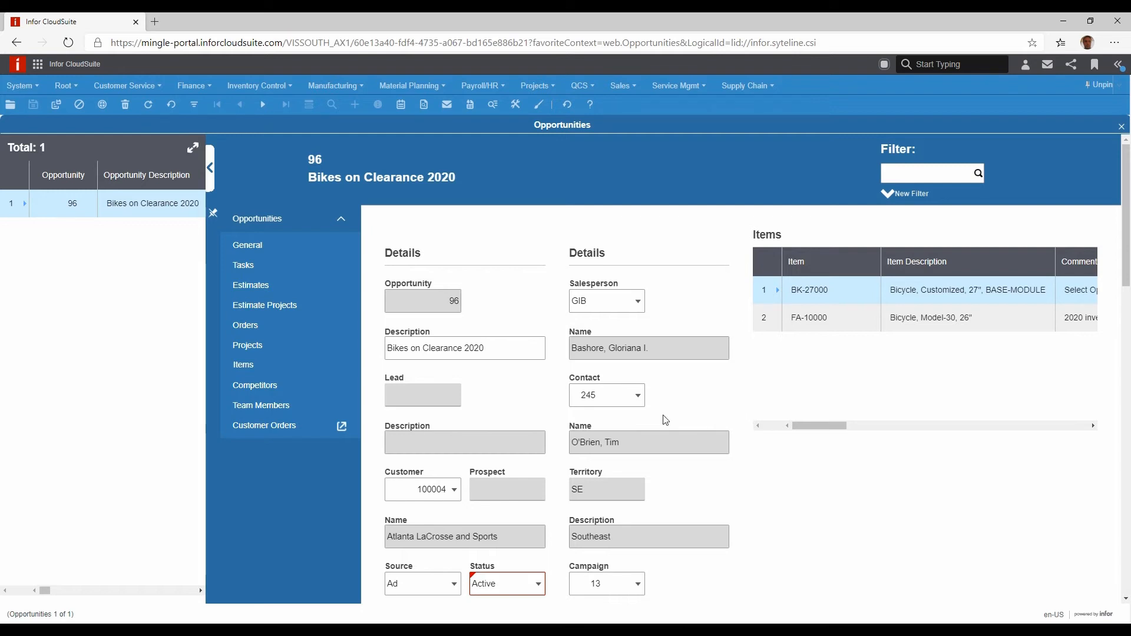
Open the opportunity's customer interactions and read the email message of the 9/23/2020 contact entry.
{"action": "scroll", "coordinate": [556, 484], "scroll_direction": "down", "scroll_amount": 4}
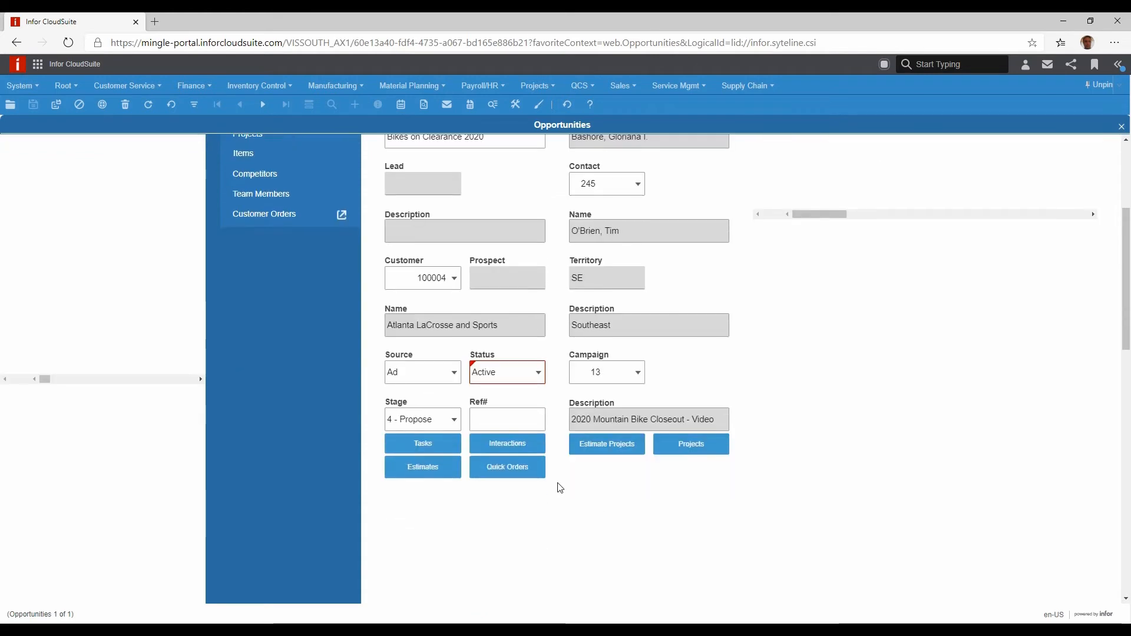
{"action": "left_click", "coordinate": [510, 449]}
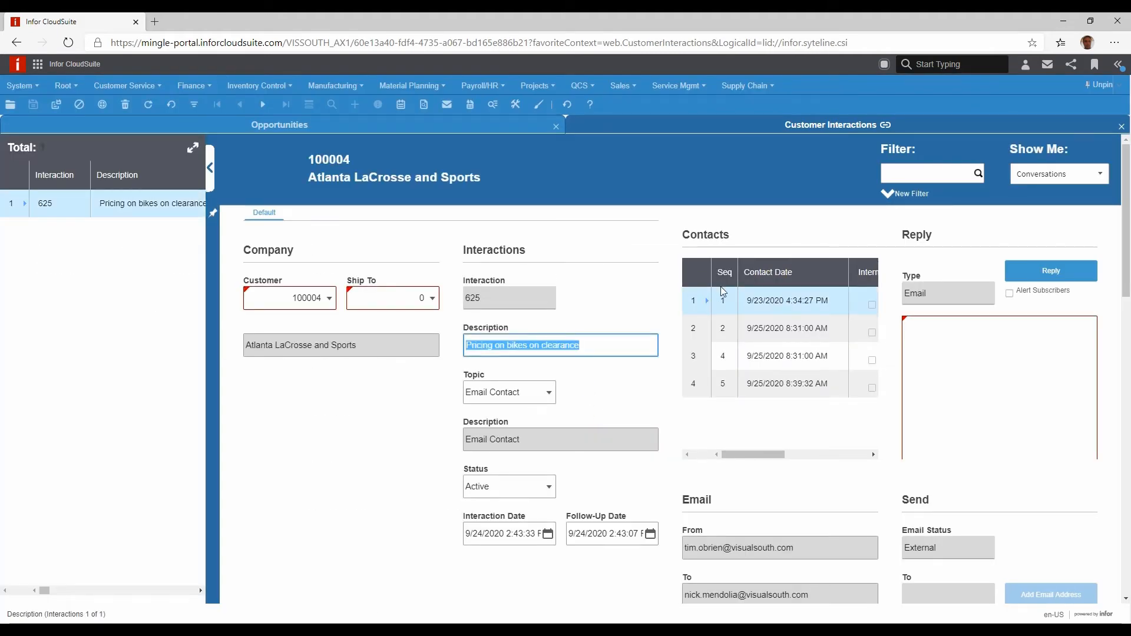
{"action": "left_click_drag", "start_coordinate": [1123, 245], "coordinate": [1128, 328]}
{"action": "mouse_move", "coordinate": [871, 485]}
{"action": "left_mouse_down"}
{"action": "mouse_move", "coordinate": [875, 524]}
{"action": "mouse_move", "coordinate": [875, 483]}
{"action": "left_mouse_up"}
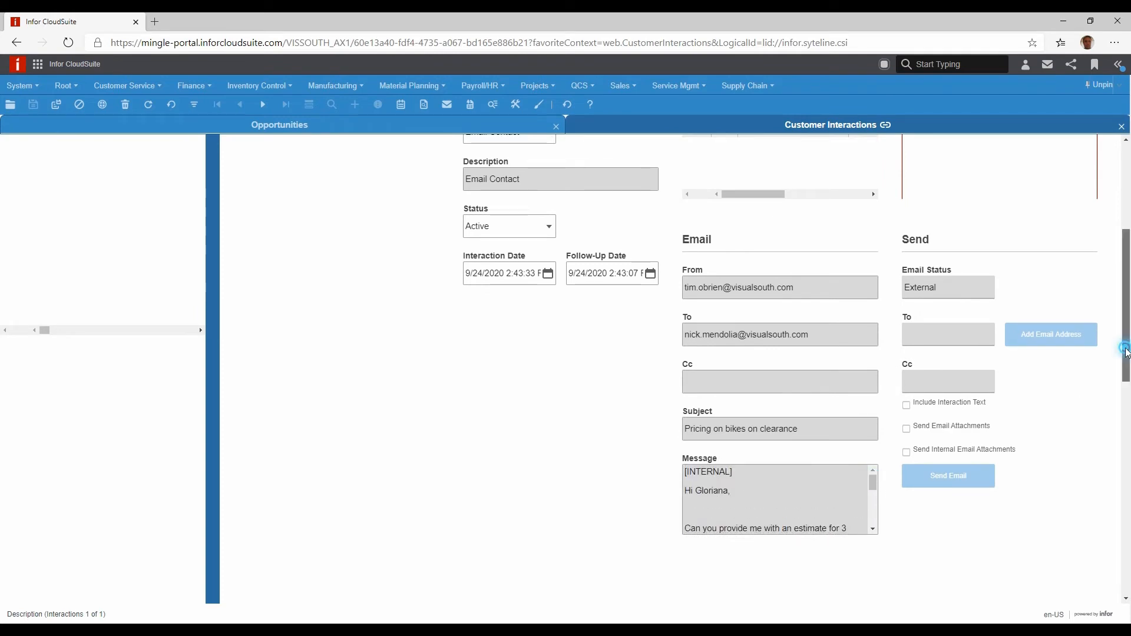
Read the email message of contact entry 5 dated 9/25/2020, and close the Customer Interactions form.
{"action": "left_click_drag", "start_coordinate": [1125, 353], "coordinate": [1125, 298]}
{"action": "left_click", "coordinate": [709, 288]}
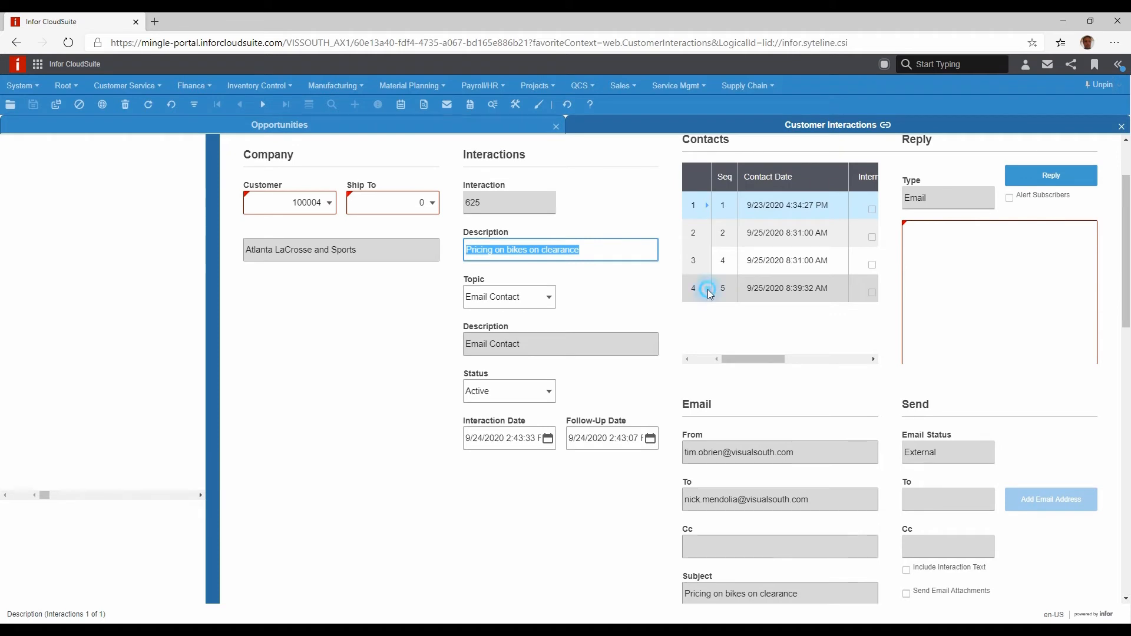
{"action": "left_click_drag", "start_coordinate": [1128, 260], "coordinate": [1128, 316]}
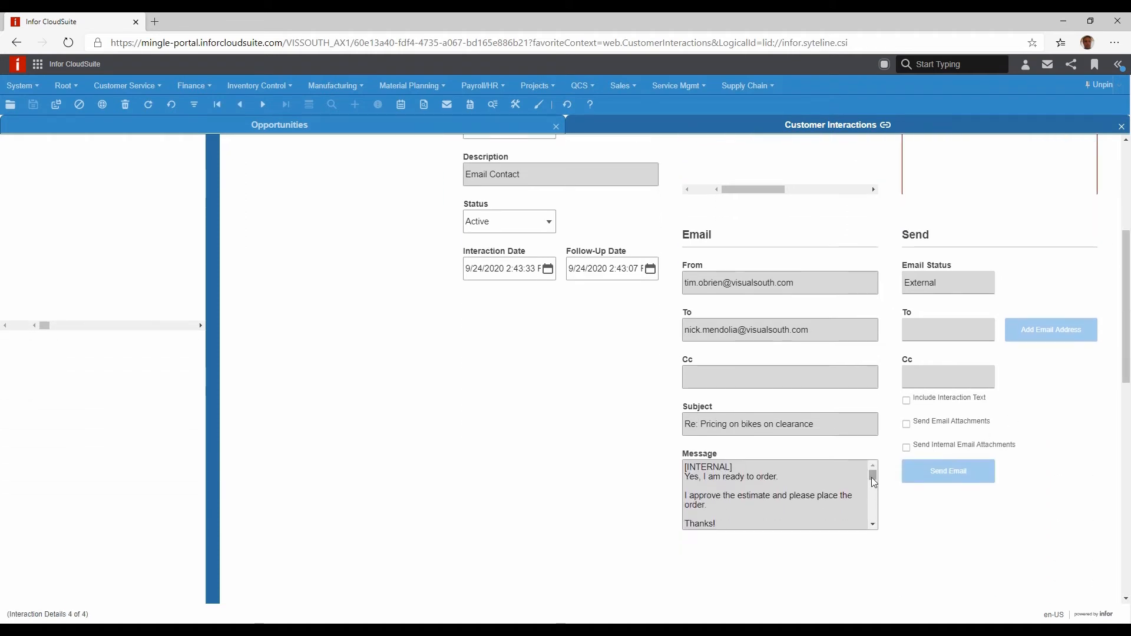
{"action": "mouse_move", "coordinate": [871, 478]}
{"action": "left_mouse_down"}
{"action": "mouse_move", "coordinate": [871, 493]}
{"action": "mouse_move", "coordinate": [871, 476]}
{"action": "left_mouse_up"}
{"action": "left_click_drag", "start_coordinate": [1128, 341], "coordinate": [1127, 253]}
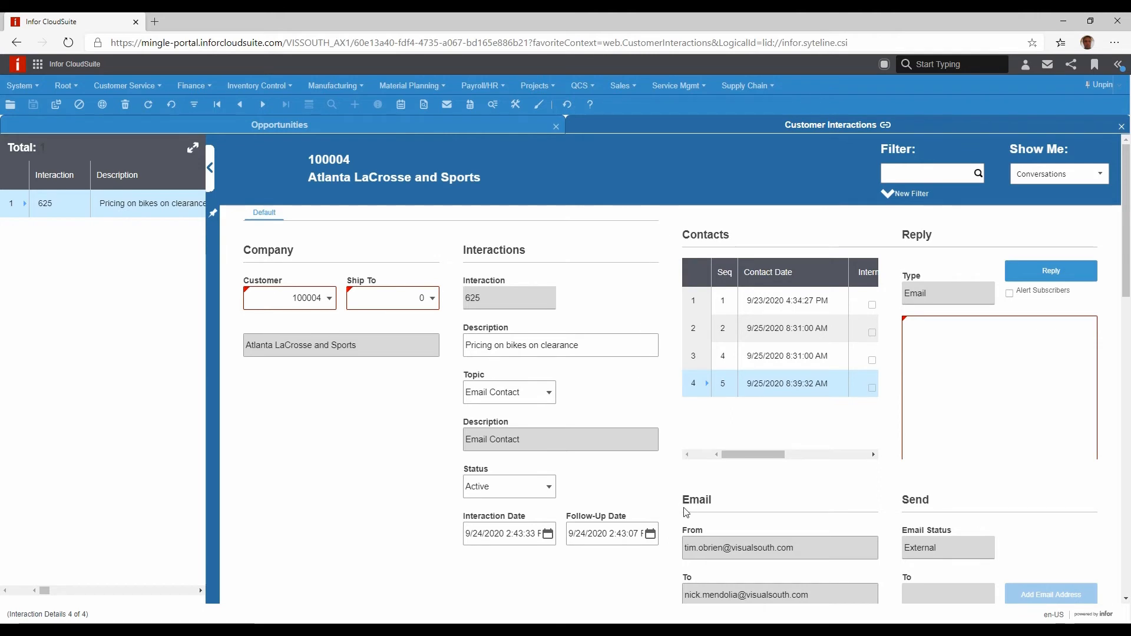
{"action": "left_click", "coordinate": [1122, 127]}
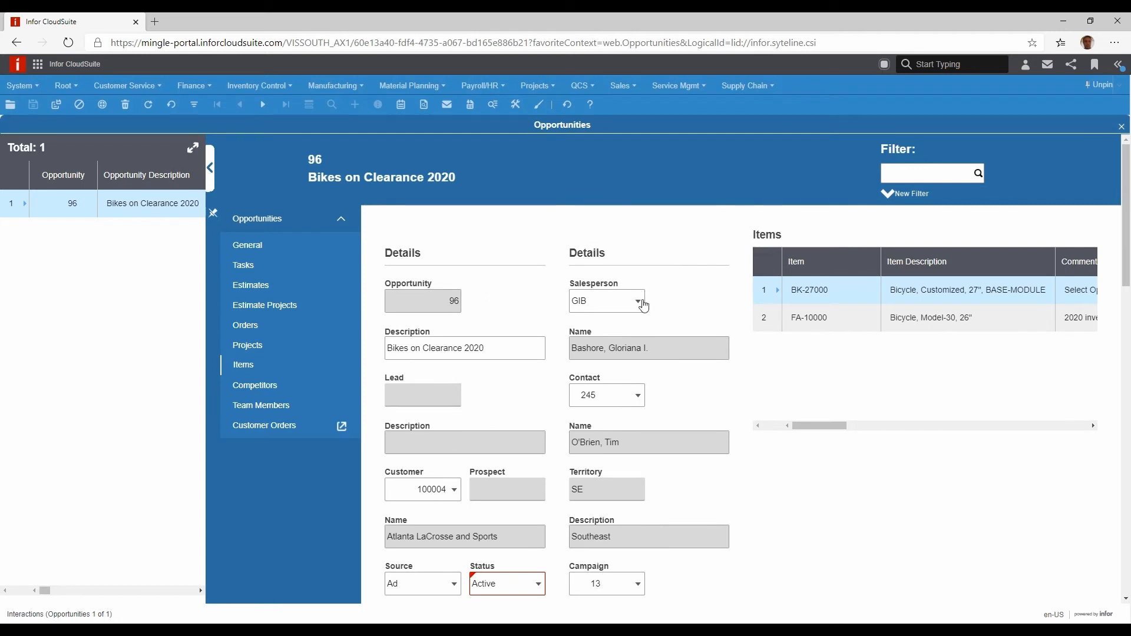
View the opportunity's estimates and open the quoted estimate in Estimates Quick Entry.
{"action": "left_click", "coordinate": [247, 285]}
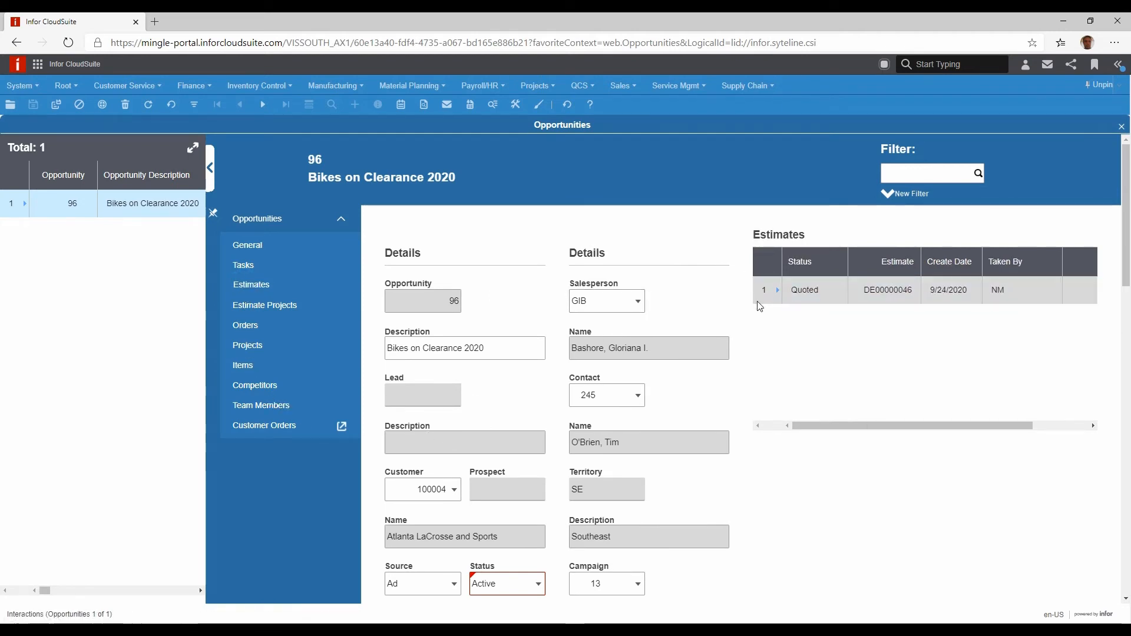
{"action": "scroll", "coordinate": [521, 540], "scroll_direction": "down", "scroll_amount": 3}
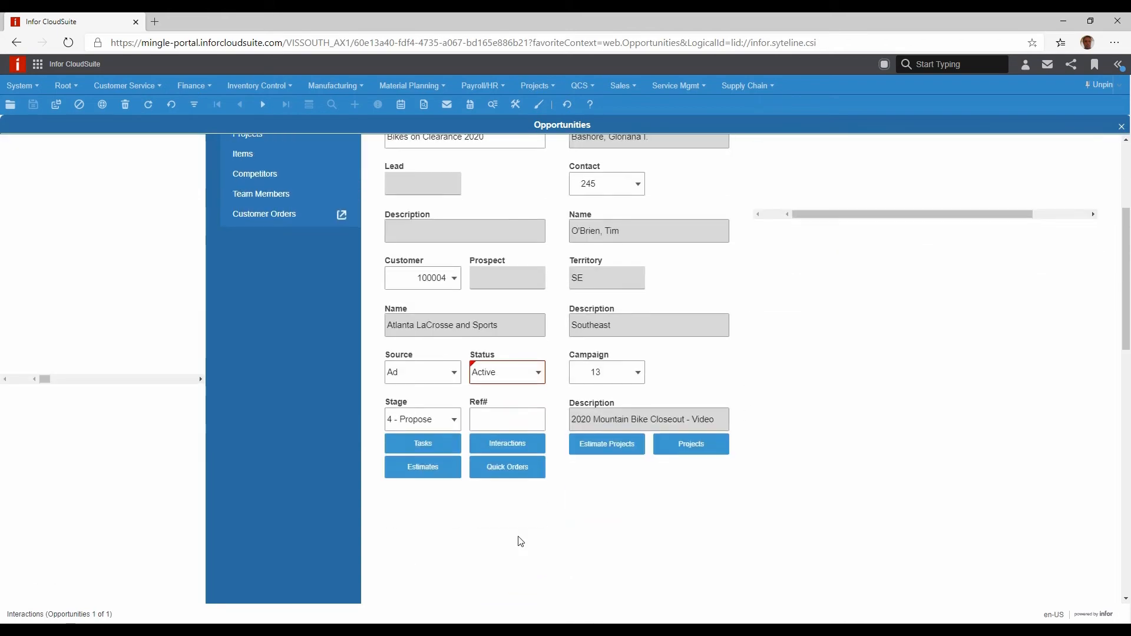
{"action": "left_click", "coordinate": [428, 466]}
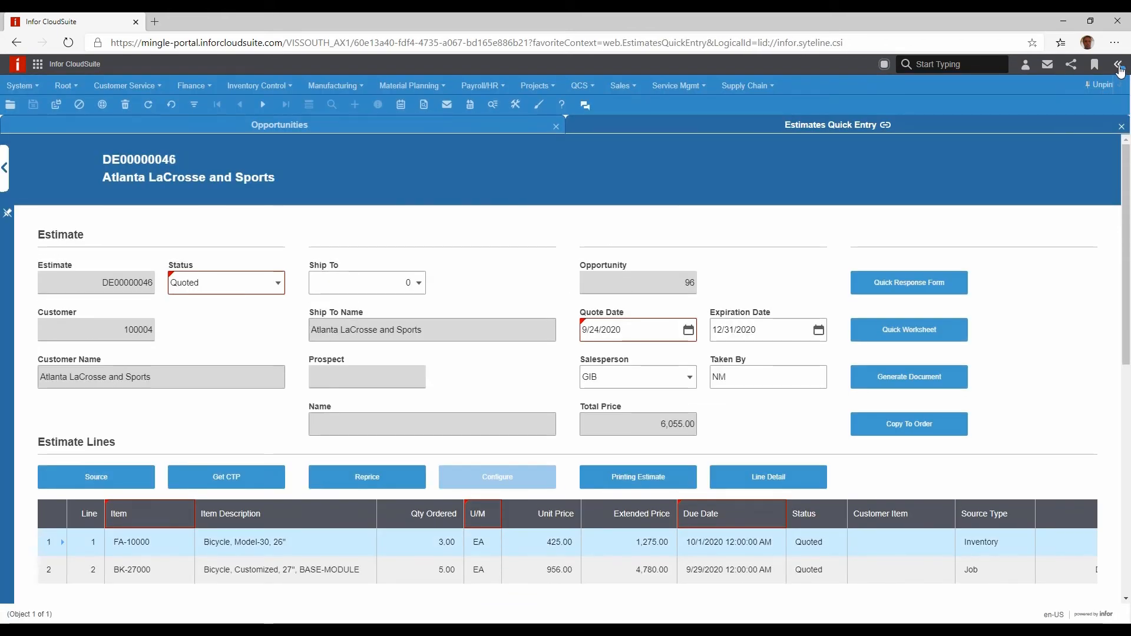
Show the estimate's related information and open the quotation document on page 3 of its attachments.
{"action": "left_click", "coordinate": [1118, 65]}
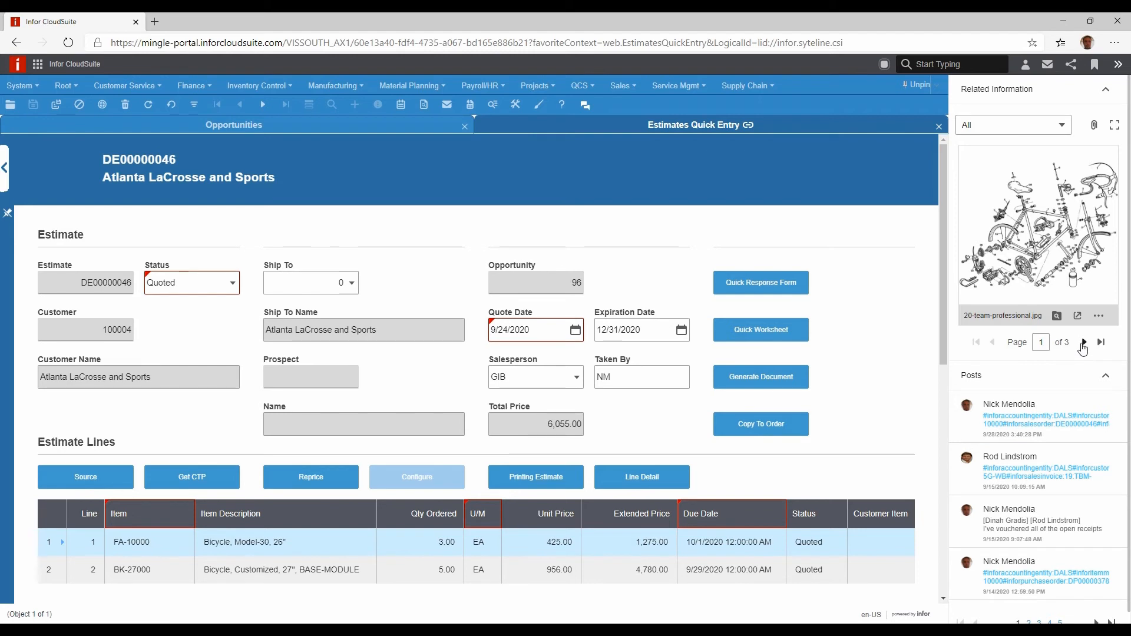
{"action": "left_click", "coordinate": [1083, 343]}
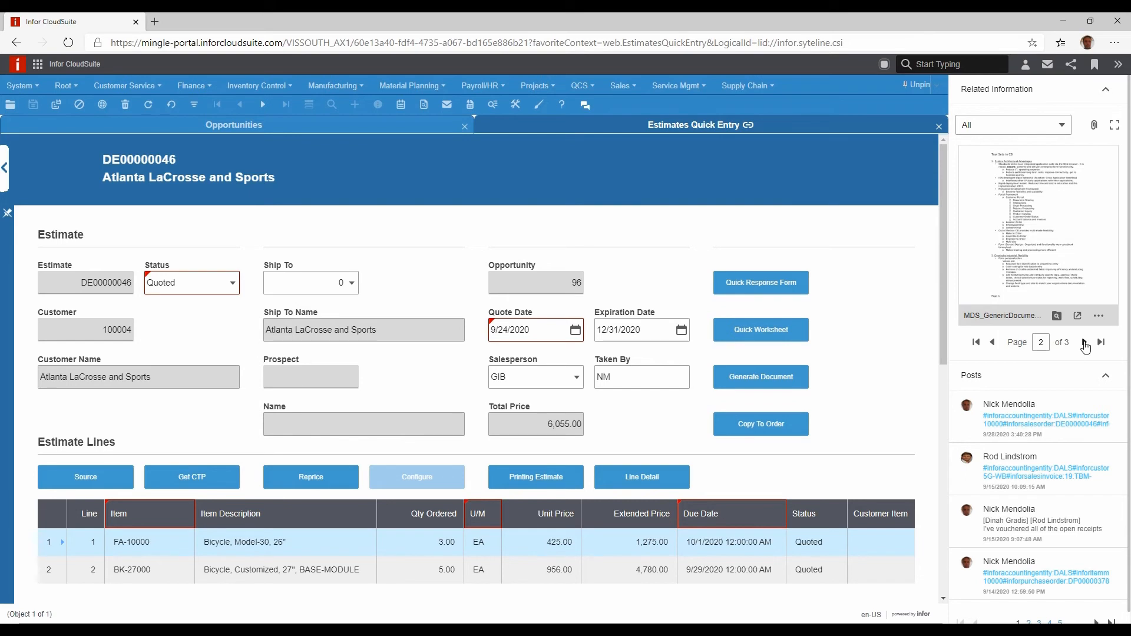
{"action": "left_click", "coordinate": [1085, 343]}
{"action": "left_click", "coordinate": [1043, 253]}
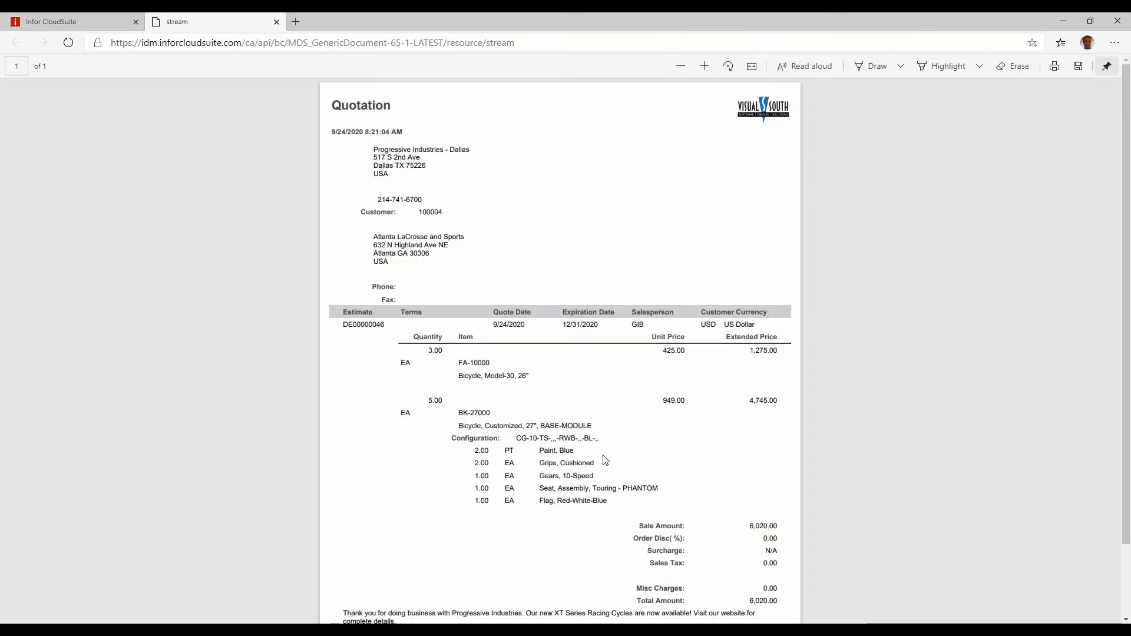
Close the quotation document and hide the estimate's related information.
{"action": "left_click", "coordinate": [276, 22]}
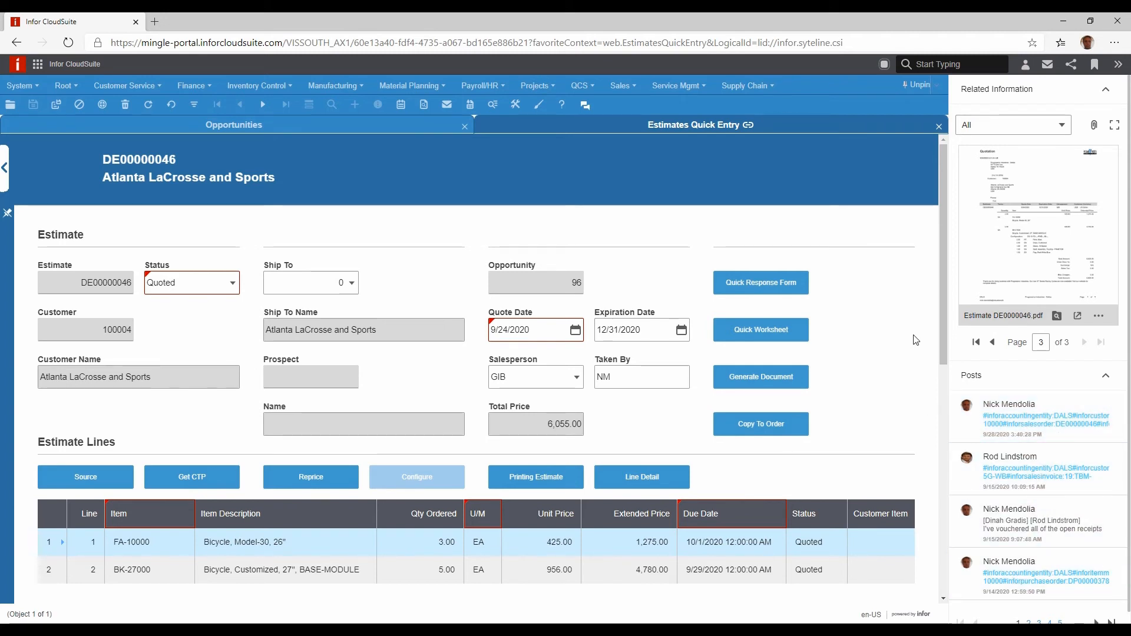
{"action": "left_click", "coordinate": [1118, 64]}
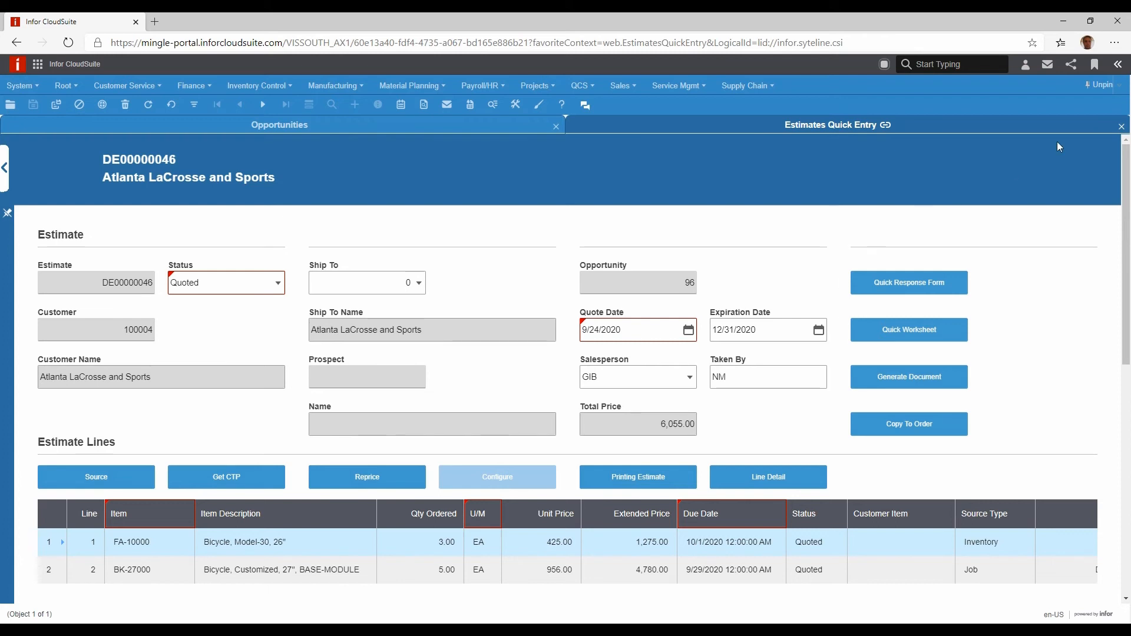
Share the estimate to the Connected Users feed, mentioning a colleague and adding the message "This estimate has been approved.".
{"action": "left_click", "coordinate": [1071, 64]}
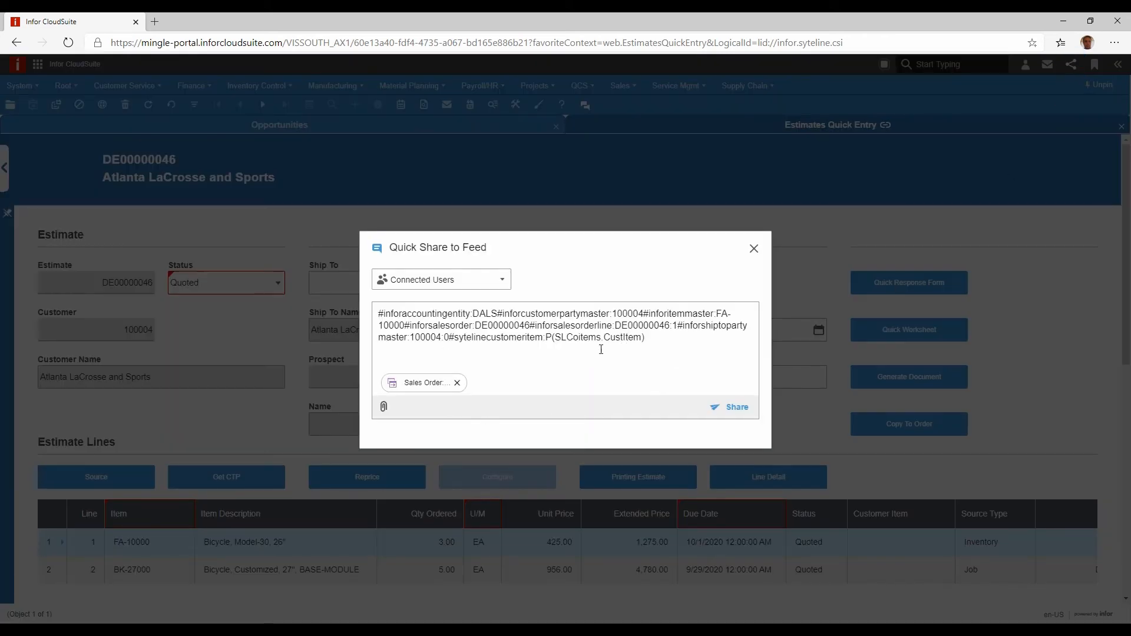
{"action": "right_click", "coordinate": [380, 361]}
{"action": "left_click", "coordinate": [493, 373]}
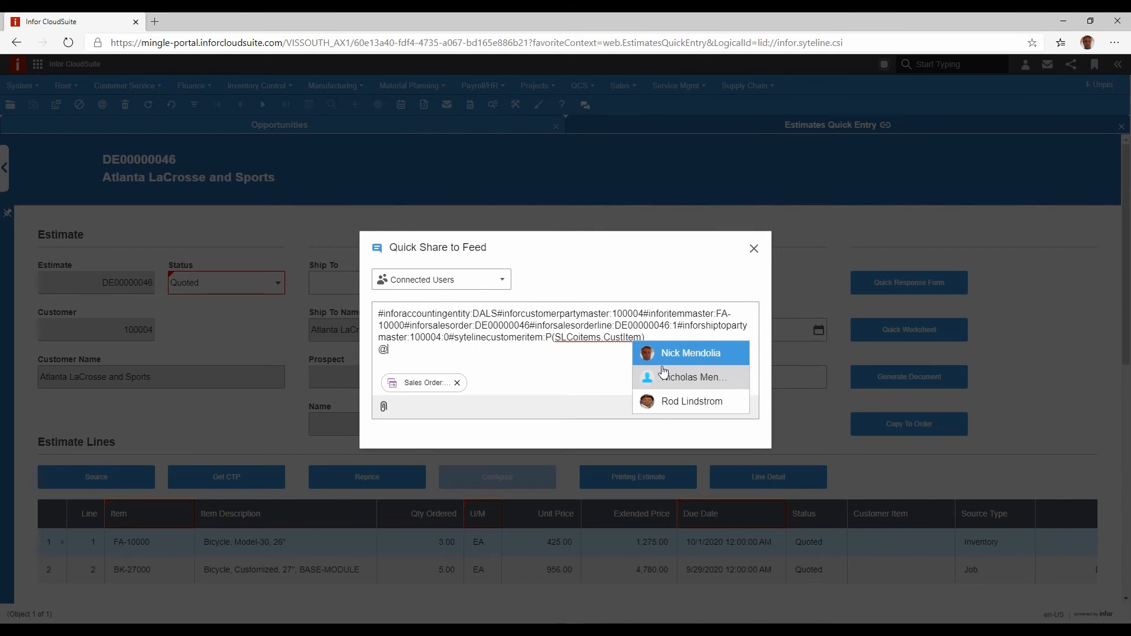
{"action": "type", "text": "rod"}
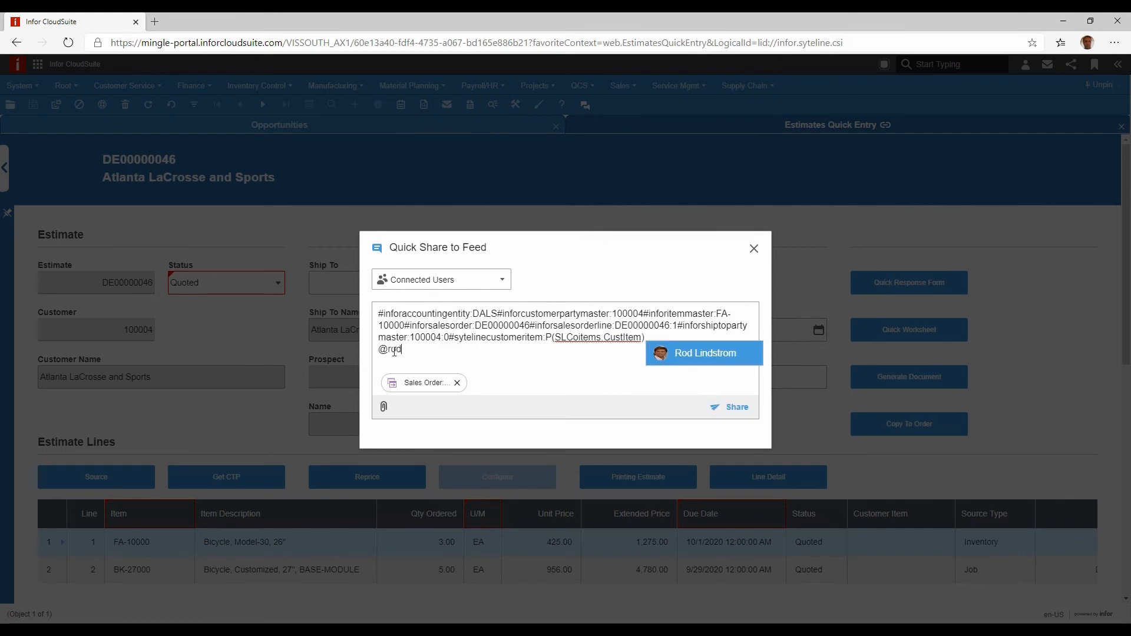
{"action": "left_click", "coordinate": [703, 362]}
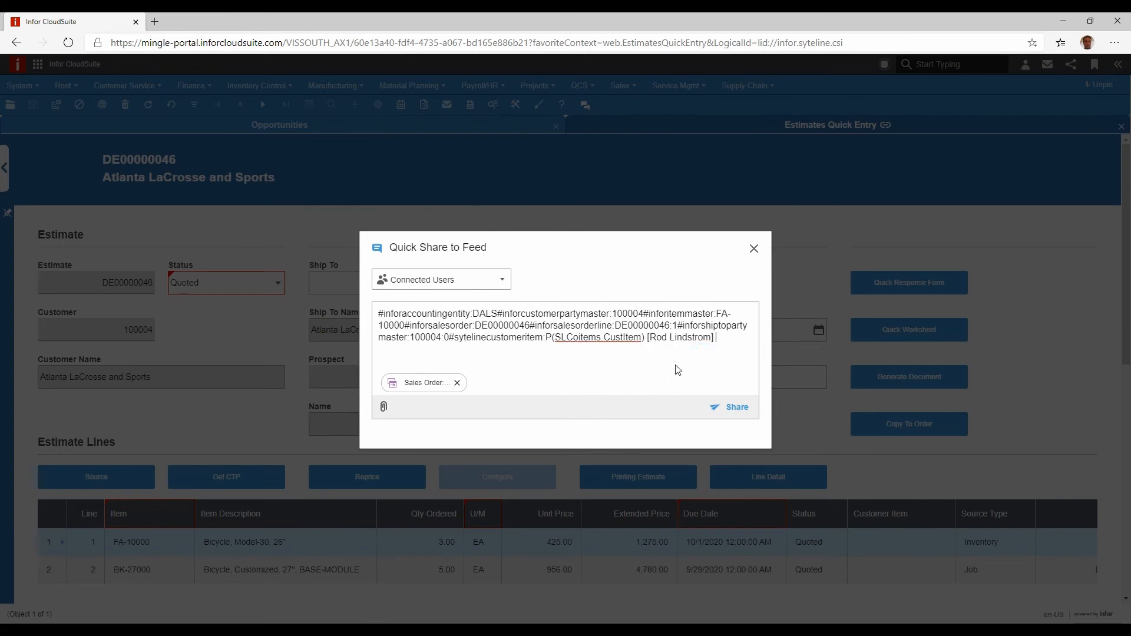
{"action": "key", "text": "Return"}
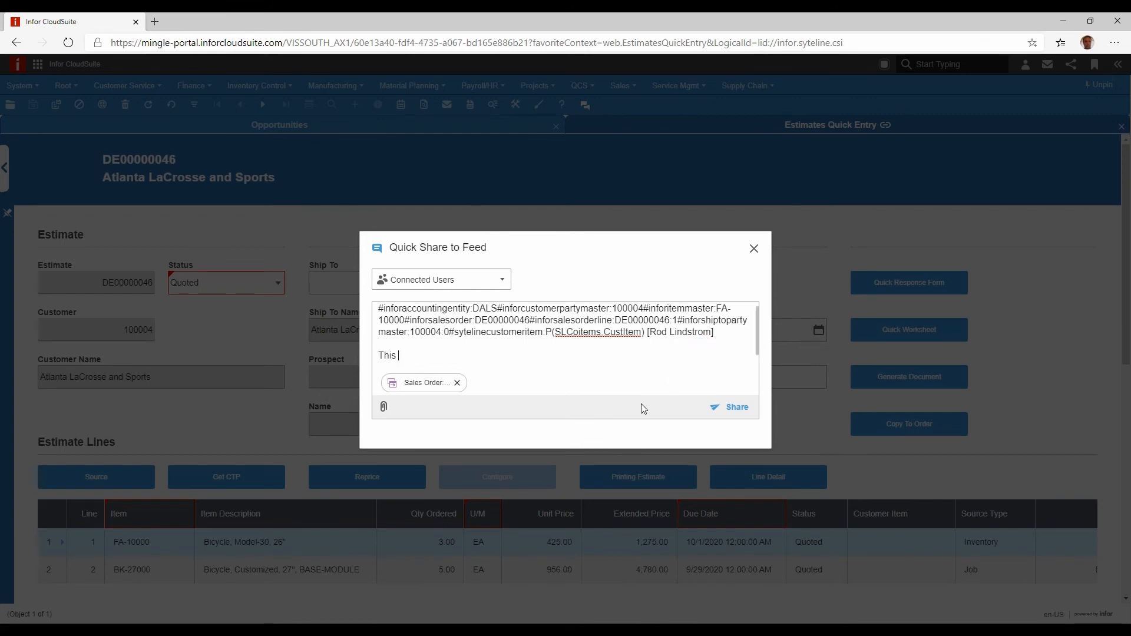
{"action": "type", "text": "This estimate has been approved."}
{"action": "left_click", "coordinate": [731, 409]}
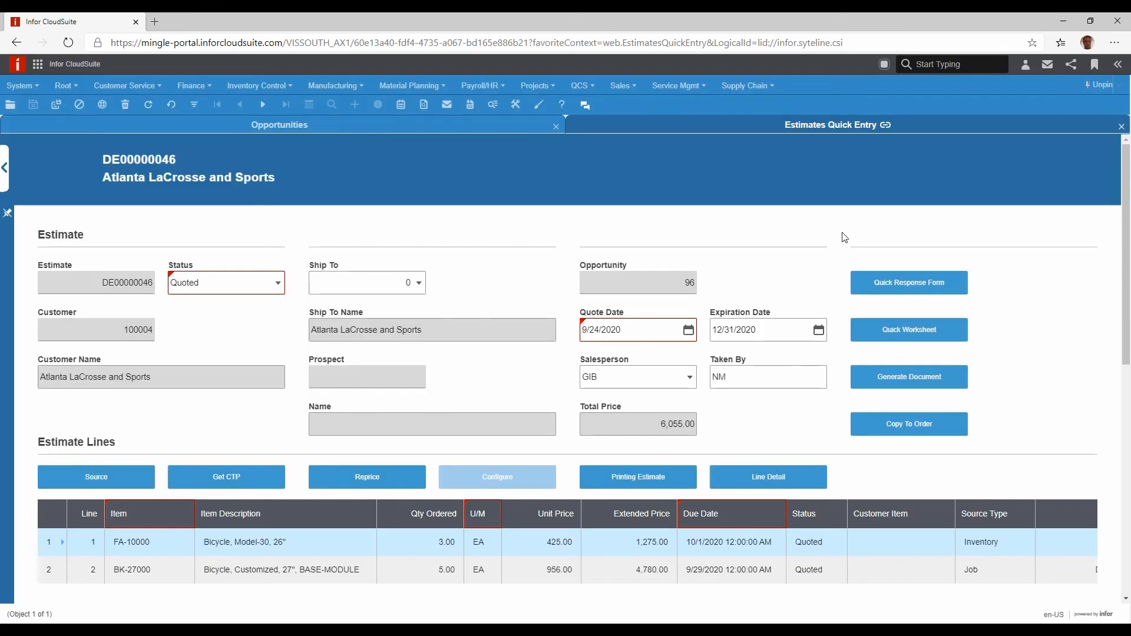
Review the estimate's related information and feed posts, and hide them again.
{"action": "left_click", "coordinate": [1117, 63]}
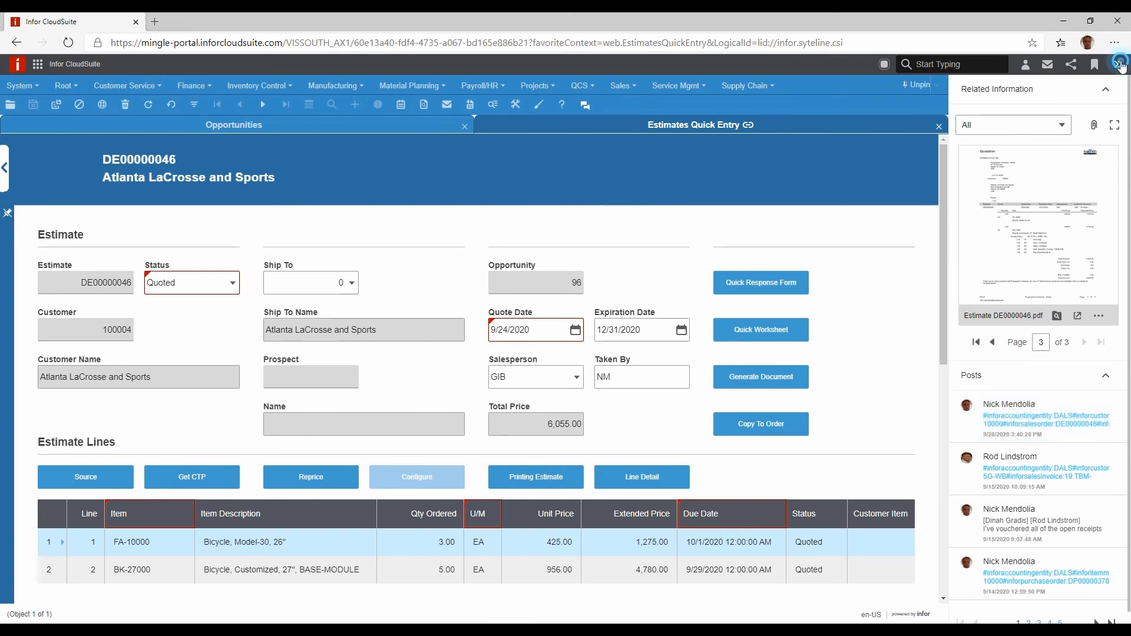
{"action": "left_click", "coordinate": [1121, 65]}
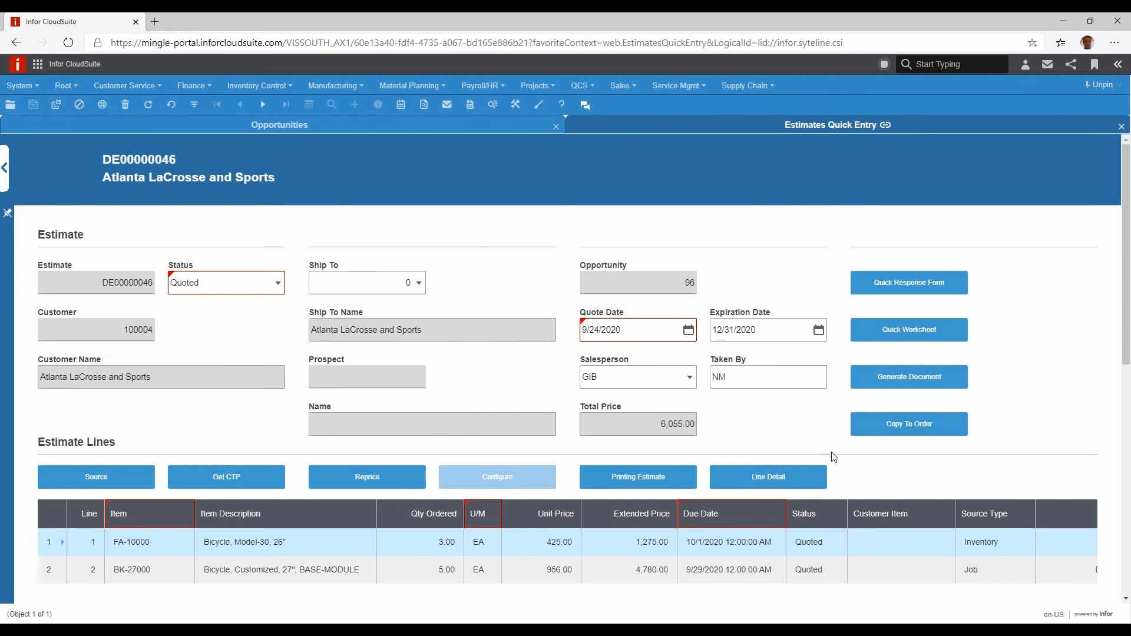
Close the Estimates Quick Entry form and view the orders of the Bikes on Clearance 2020 opportunity.
{"action": "left_click", "coordinate": [1122, 126]}
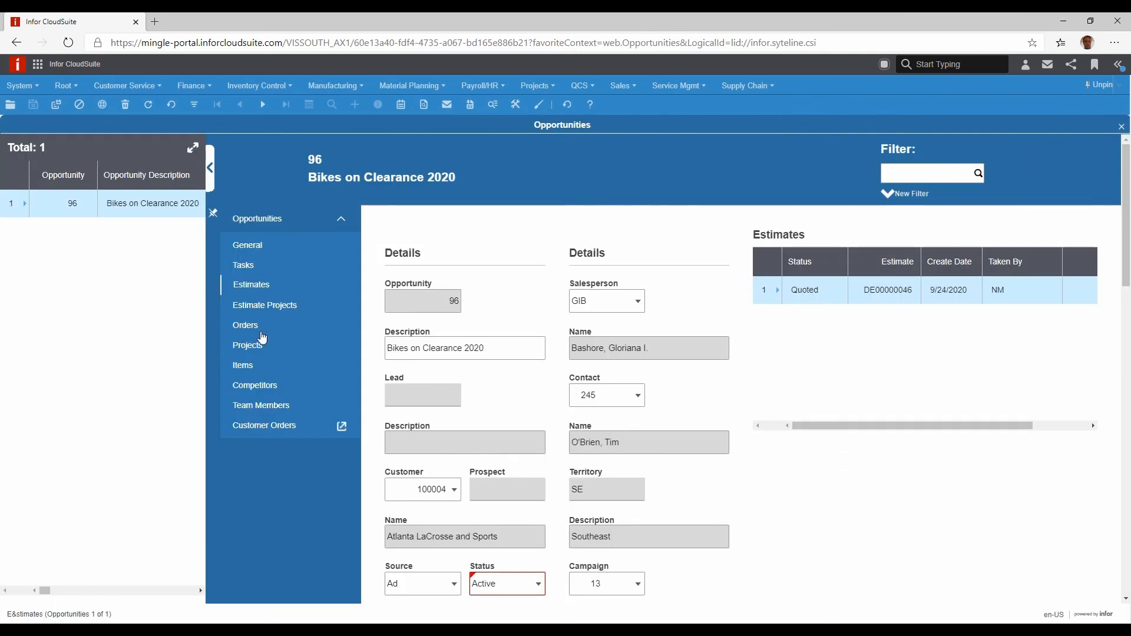
{"action": "left_click", "coordinate": [247, 326]}
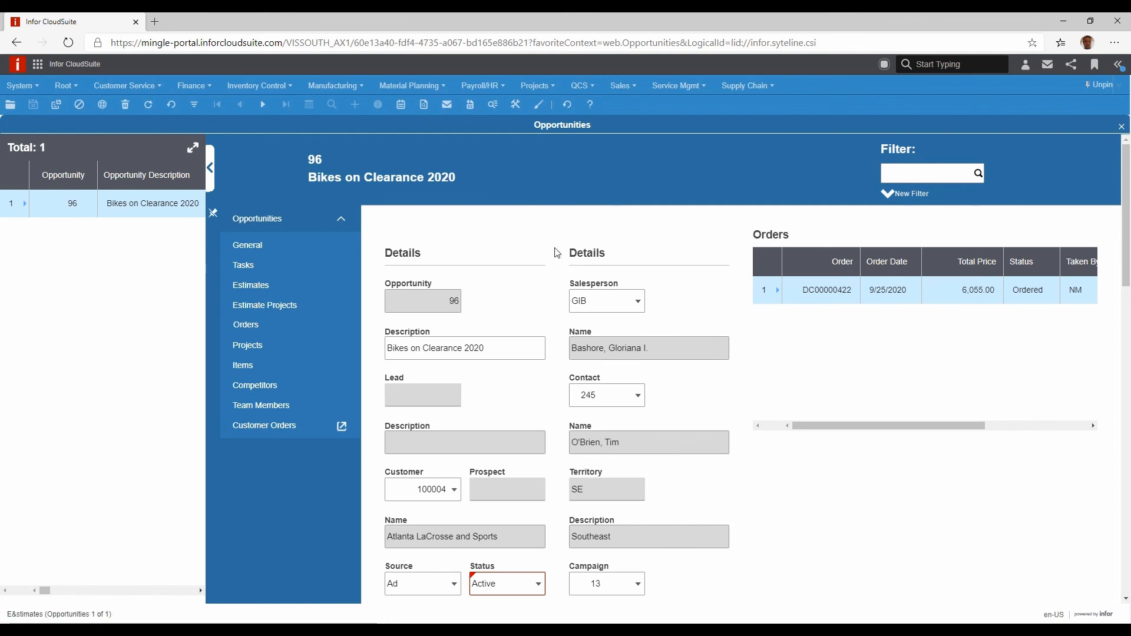